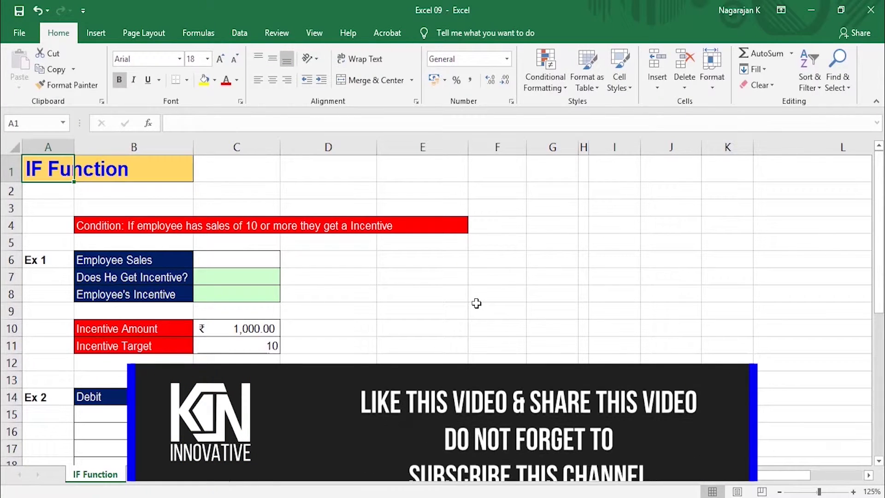
Step: Look over cells C7 and C6, then switch to the Comparative Operator sheet
scroll(477, 303, down, 1)
scroll(197, 257, up, 1)
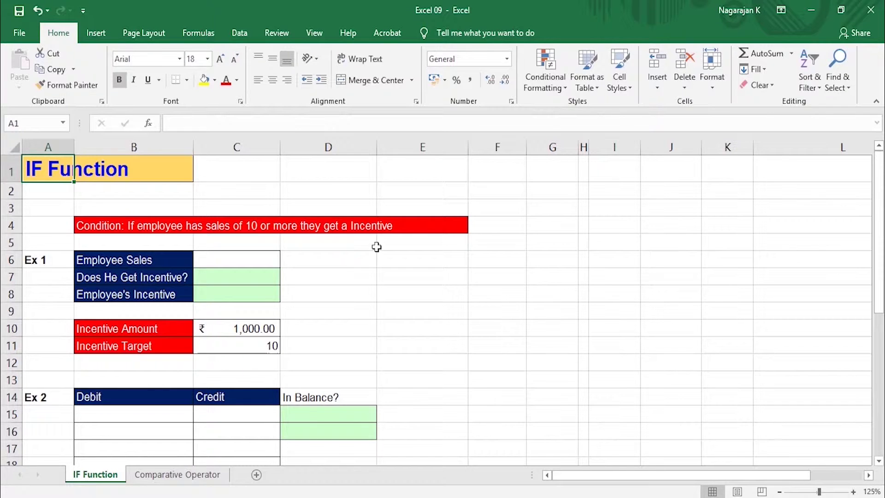
click(237, 277)
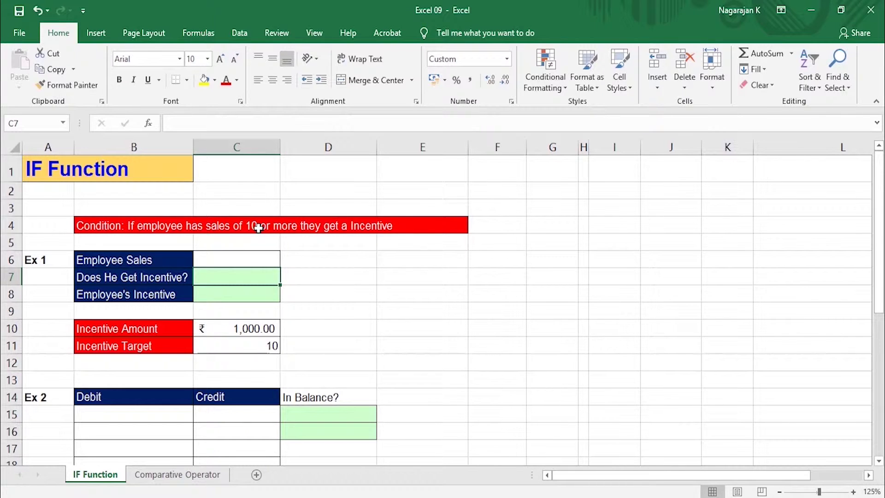
click(204, 260)
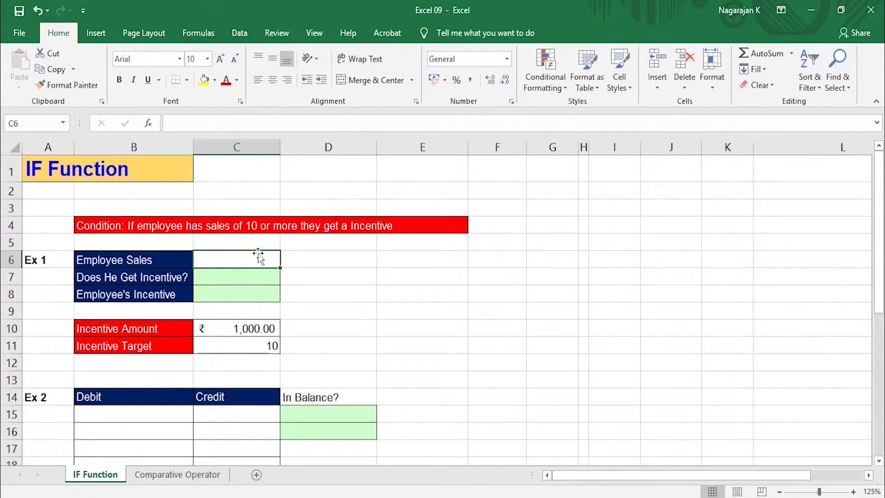
click(162, 476)
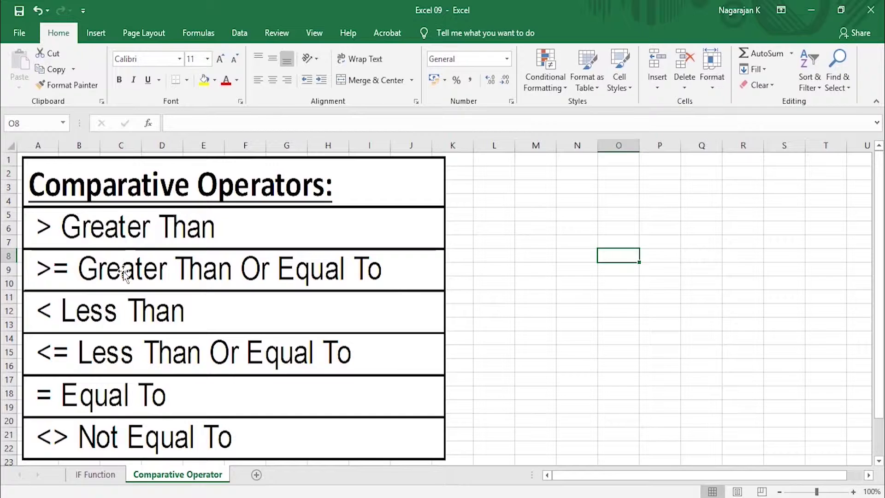
Step: Return to the IF Function sheet and enter 9 as Employee Sales in C6
click(107, 478)
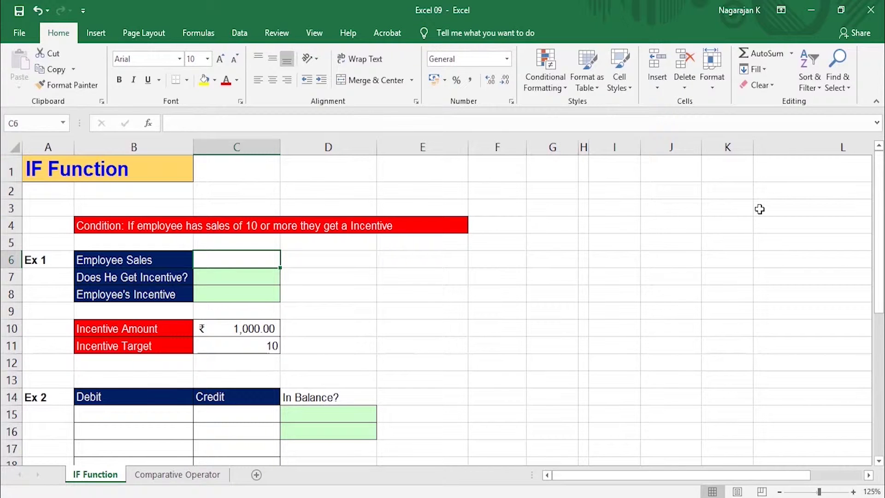
text(9)
key(Return)
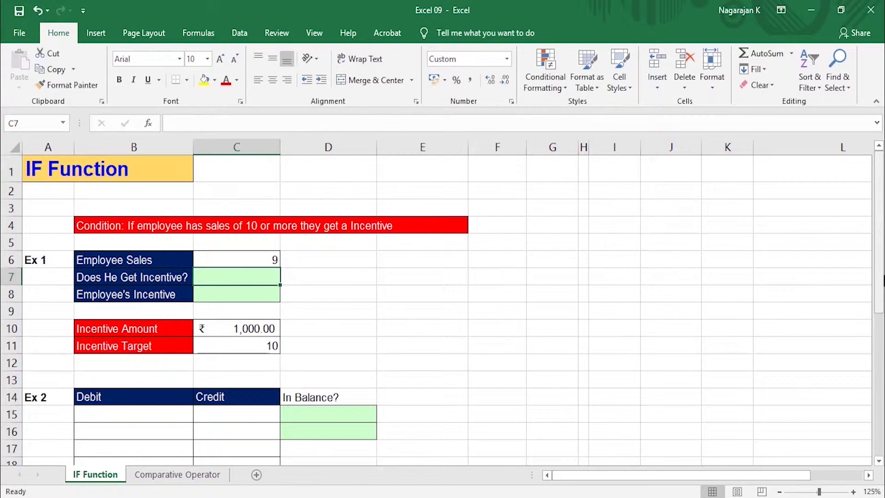
Step: Start a formula in C7 with an equals sign, cancel it, then begin again
text(=)
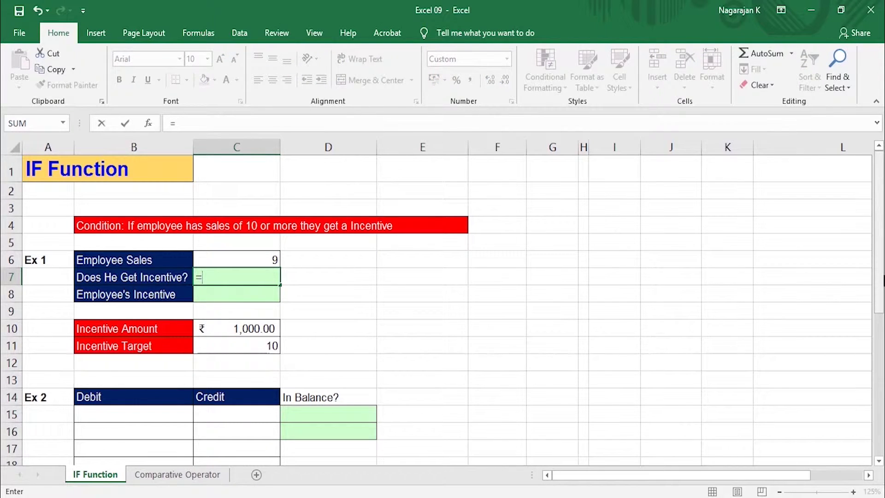
key(Escape)
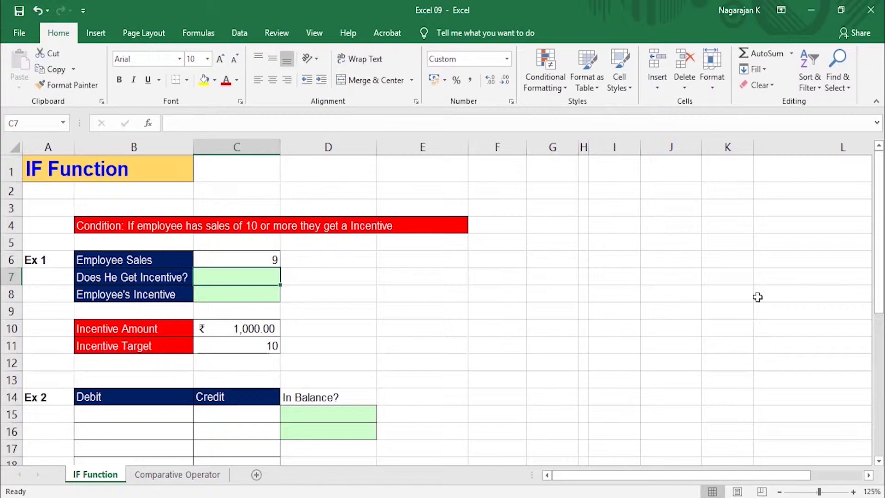
text(=)
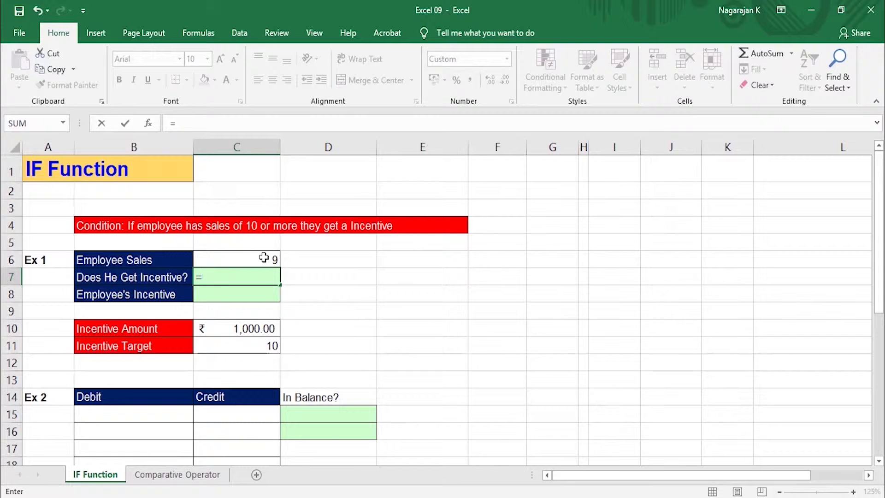
Step: Complete C7 as =C6>=C11, comparing Employee Sales with the Incentive Target
click(264, 257)
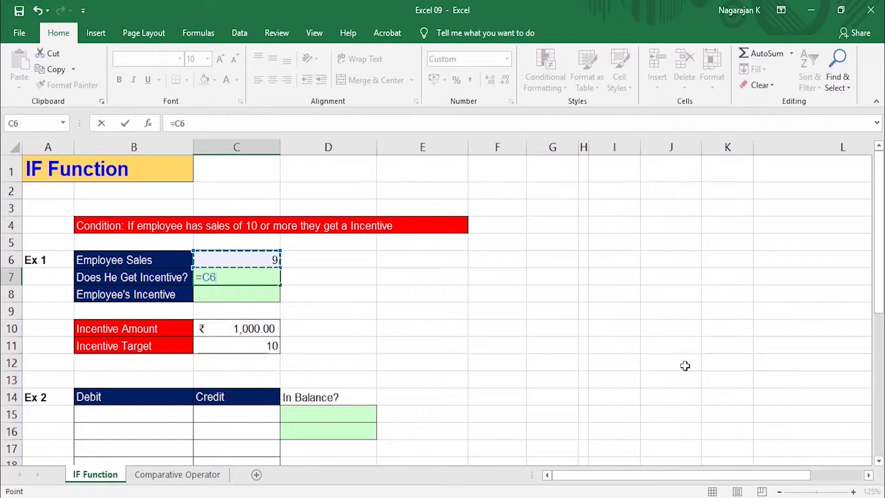
text(>=)
click(240, 345)
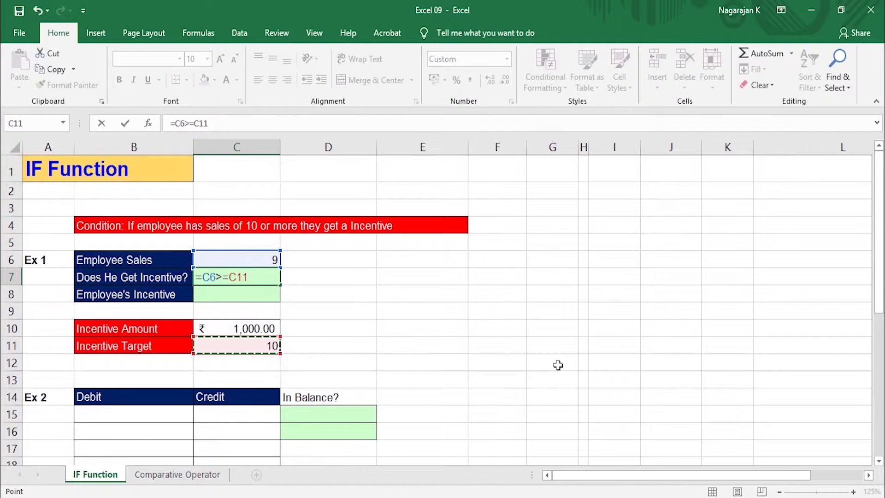
key(Return)
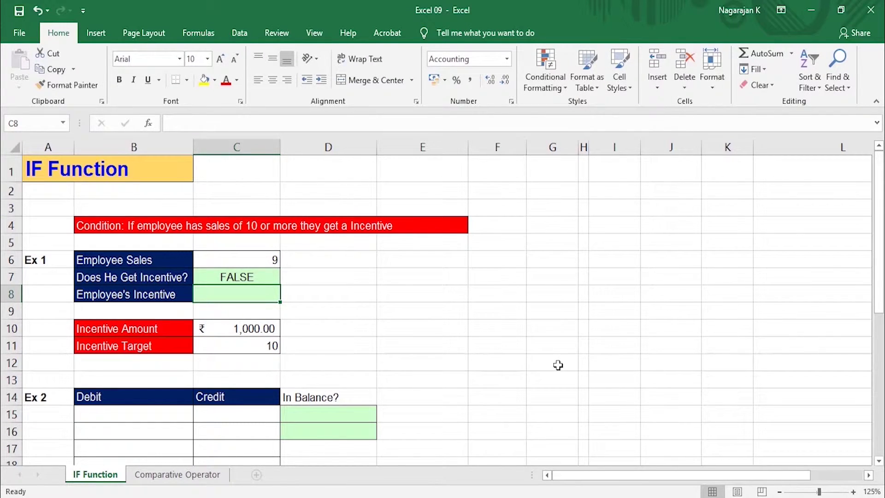
Step: Review the C7 comparison against the sales in C6 and the target in C11
key(Up)
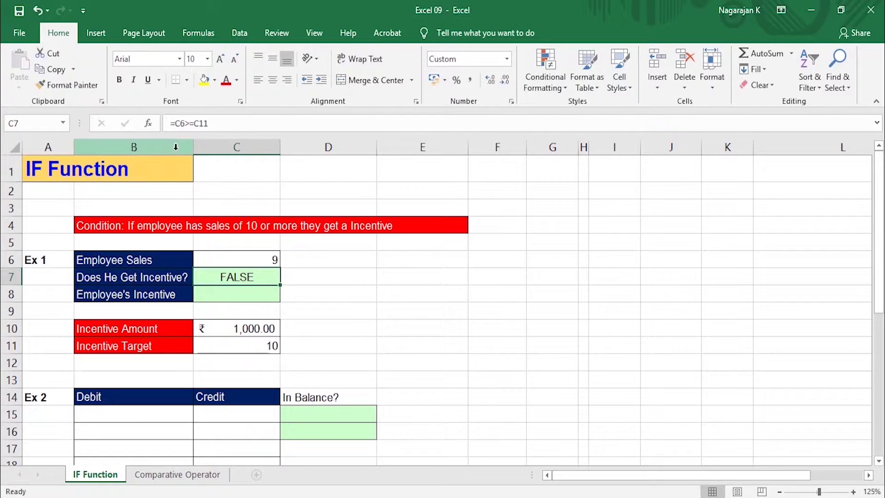
click(241, 261)
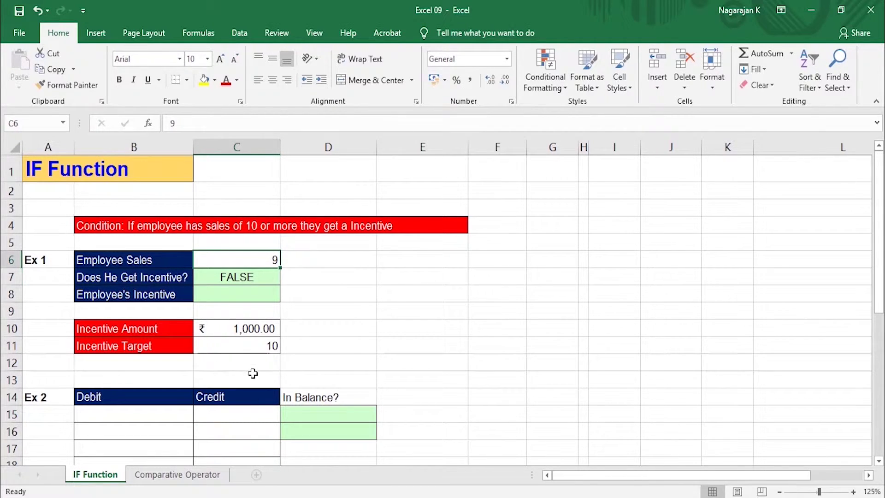
click(236, 344)
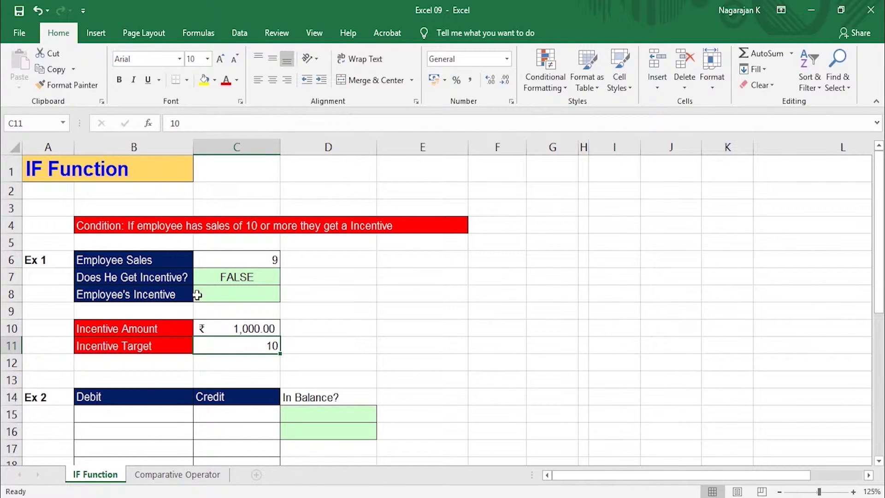
click(243, 277)
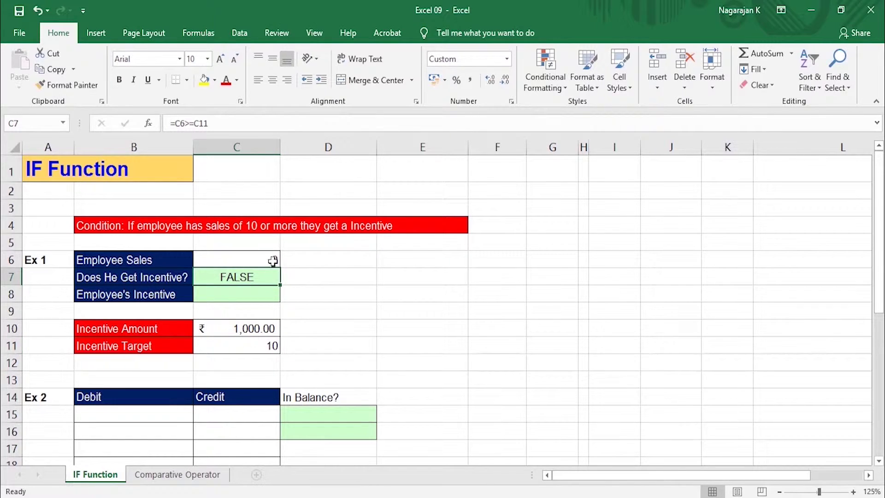
click(273, 260)
text(9)
click(272, 342)
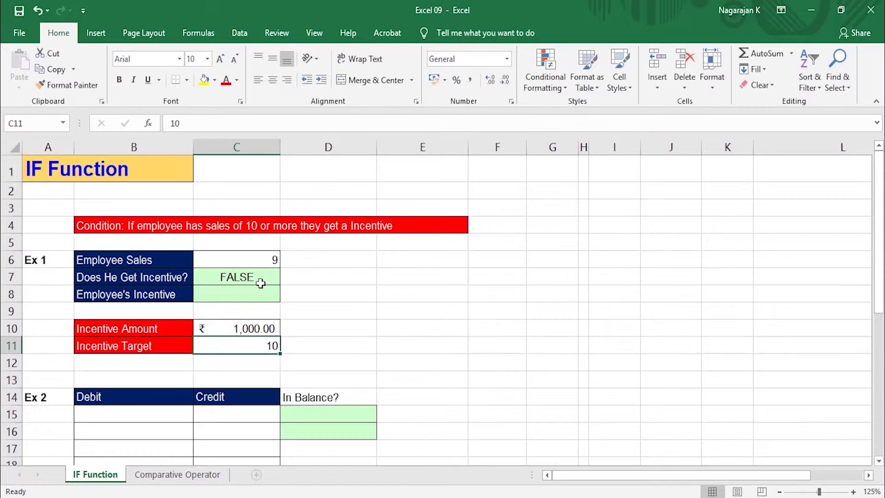
click(261, 281)
Step: Raise Employee Sales in C6 to 10 so C7 returns TRUE
click(265, 261)
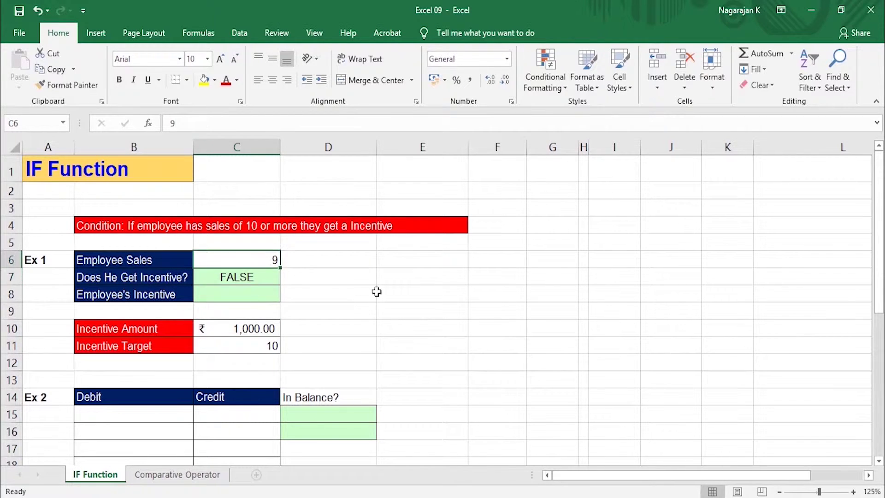
text(10)
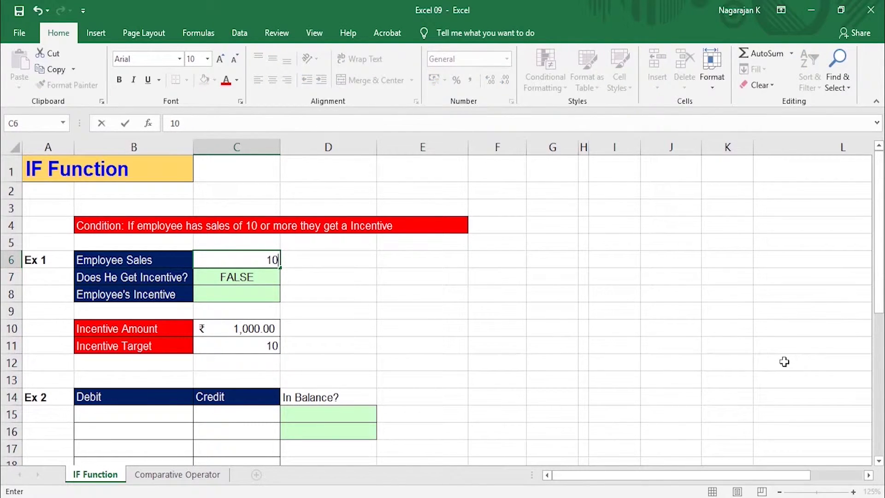
key(Return)
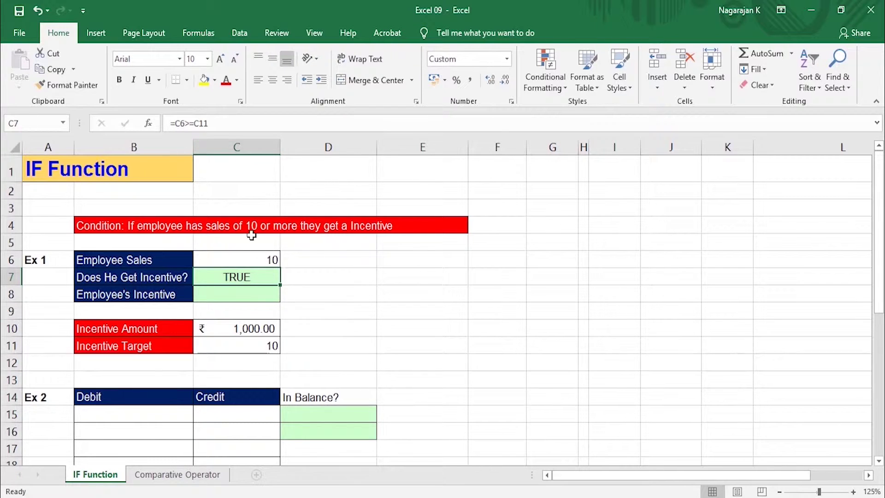
click(262, 297)
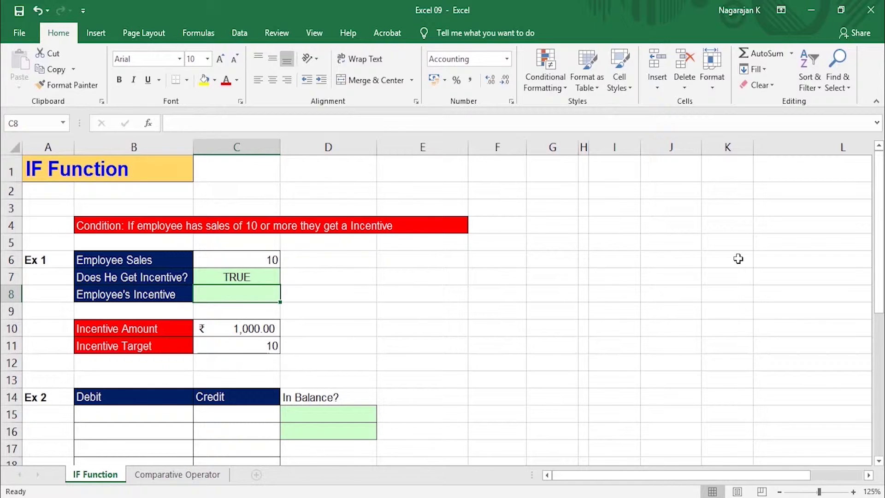
Step: Enter =IF(C6>=C11,C10,0) in C8 so the incentive of 1,000.00 is paid when target is met
text(=)
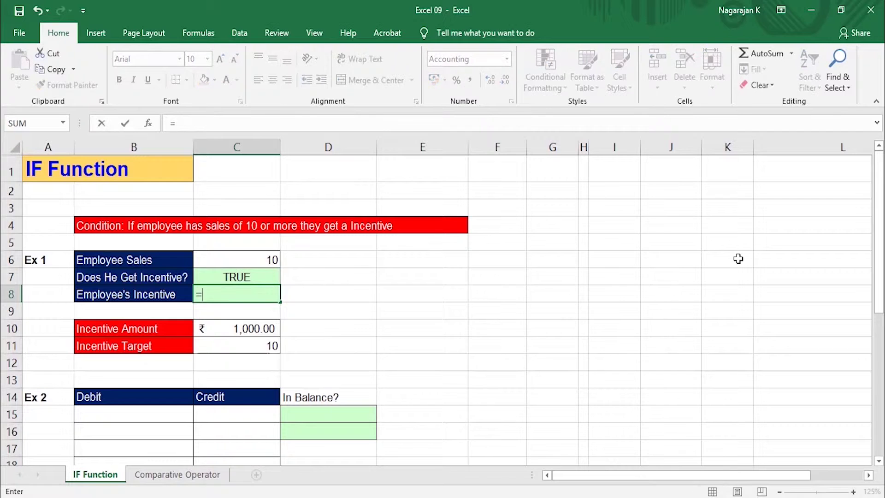
text(if)
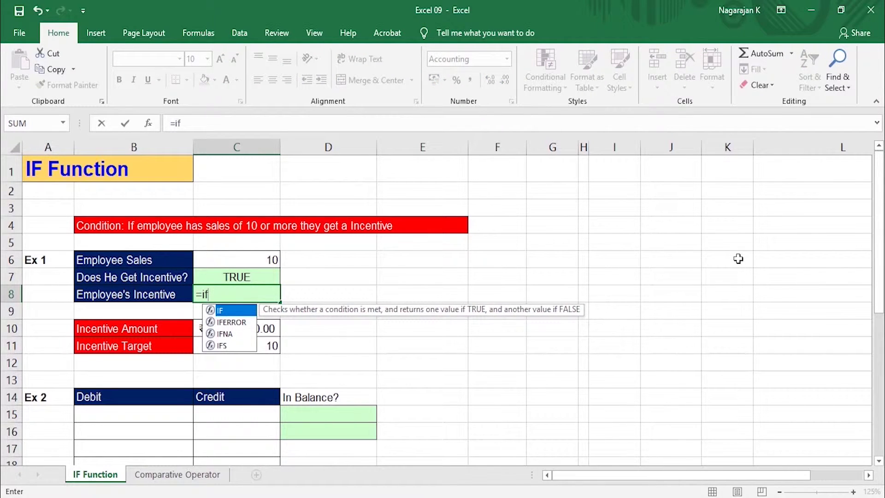
key(Tab)
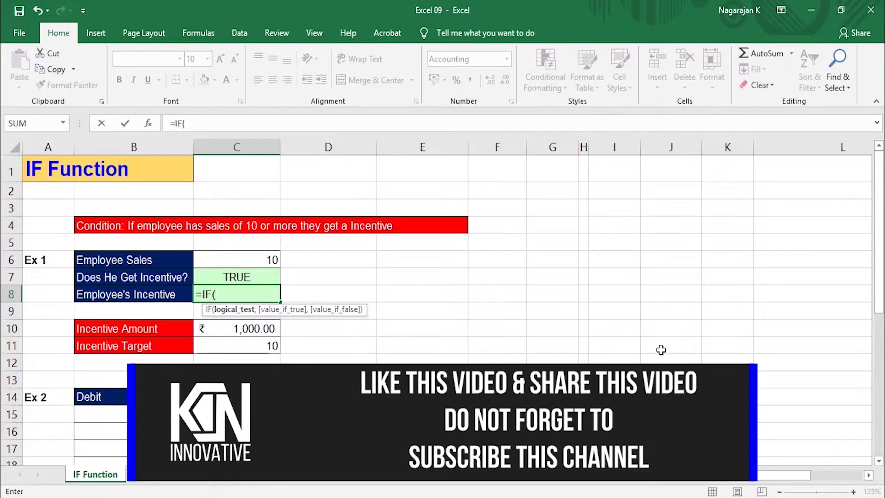
text(c6)
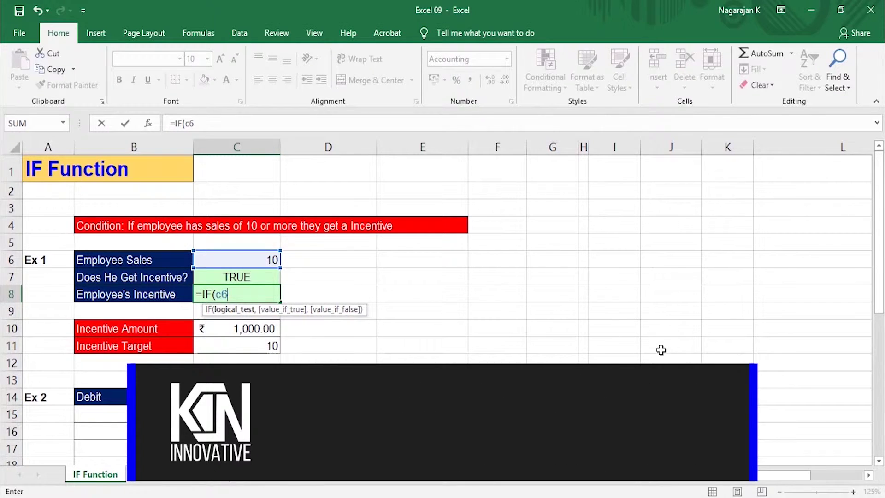
text(>=)
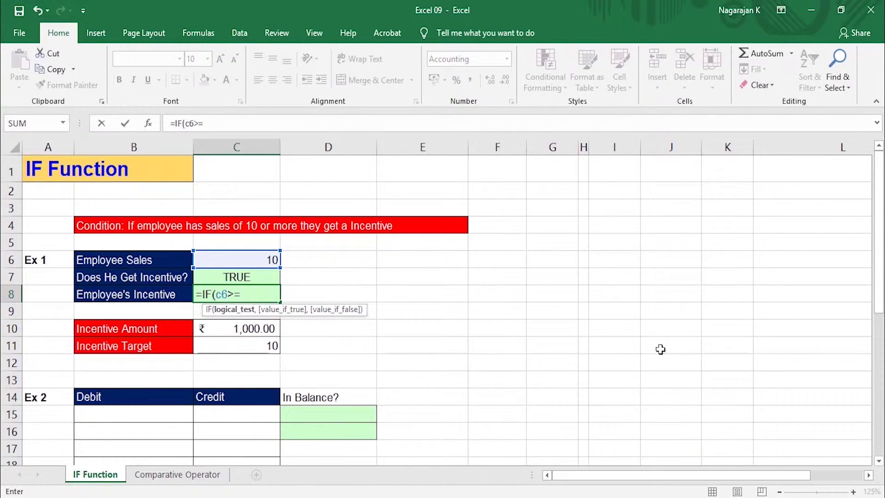
click(239, 348)
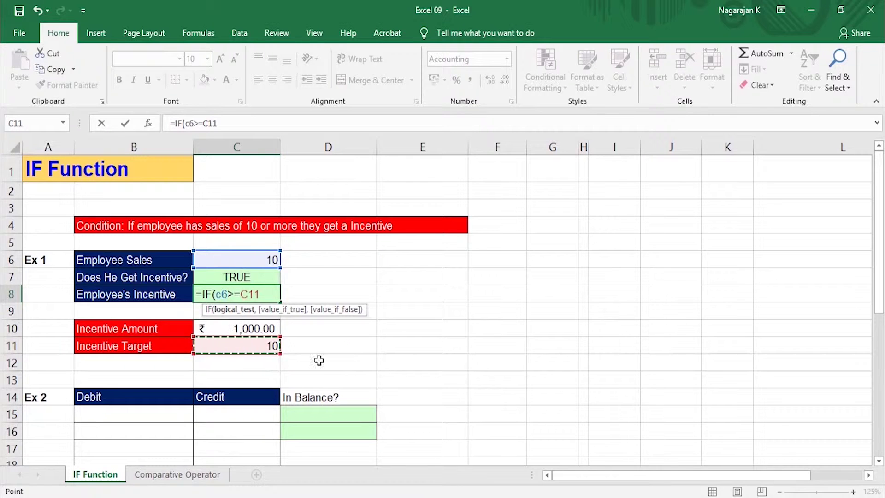
text(,)
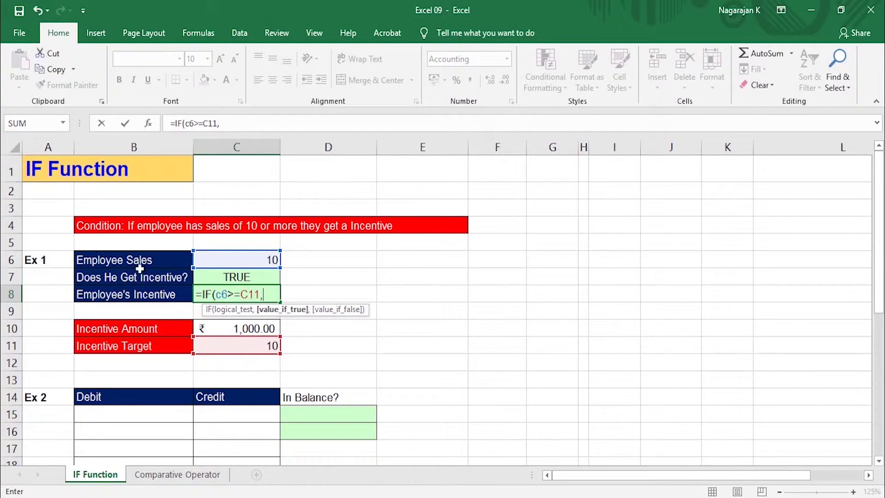
click(223, 329)
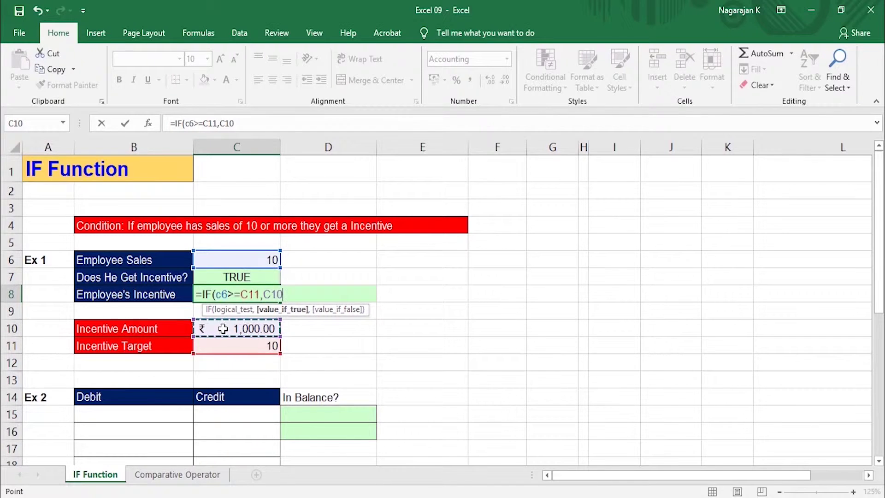
text(,0)
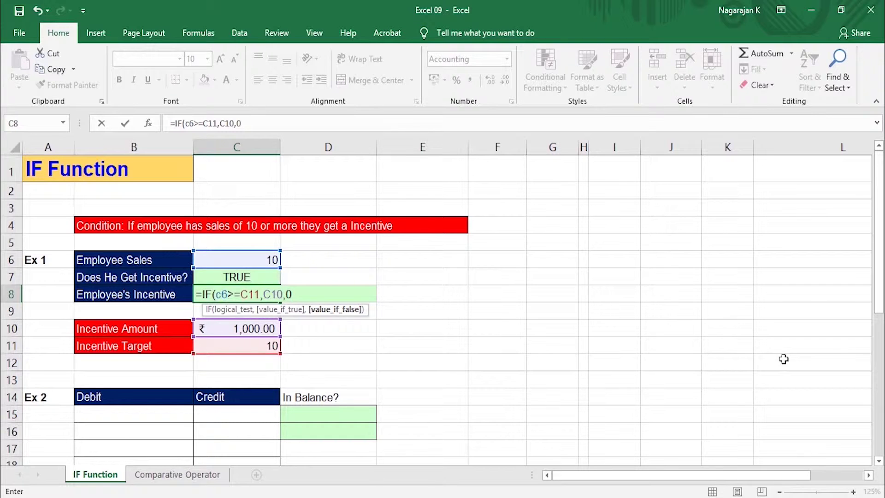
key(Return)
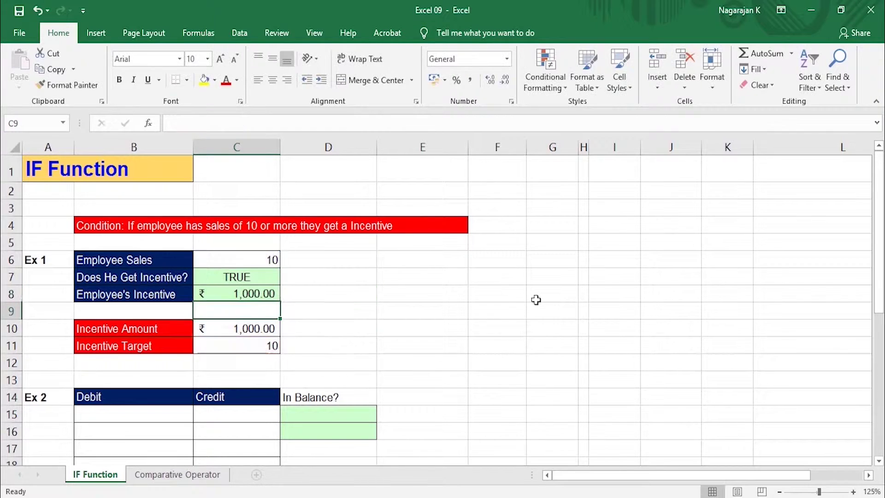
key(Up)
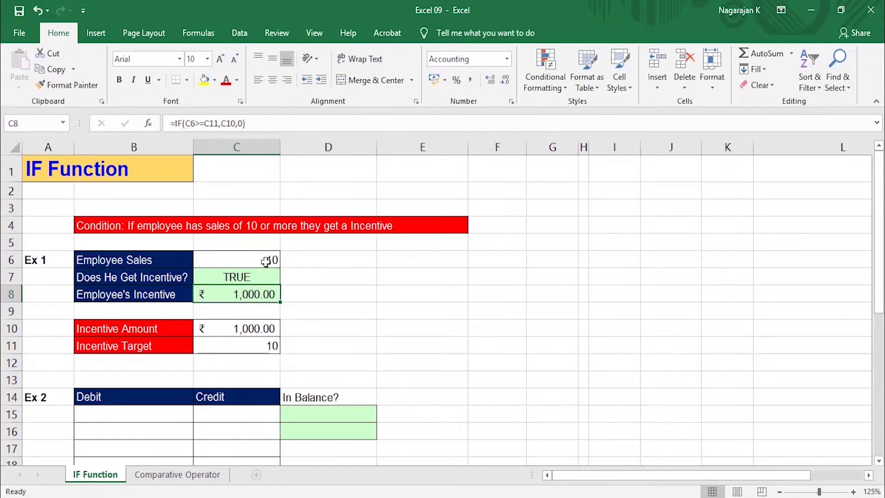
Step: Lower Employee Sales in C6 to 9, then check C8's IF formula and the C11 target
click(264, 261)
text(9)
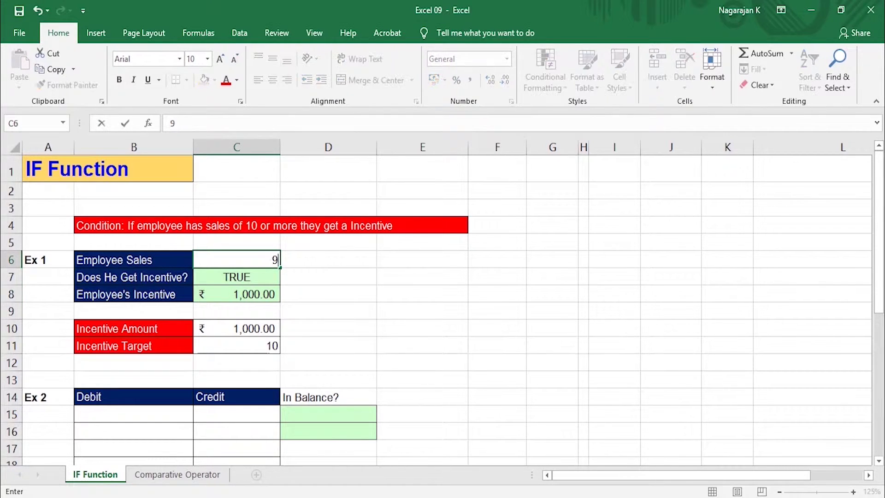
key(Return)
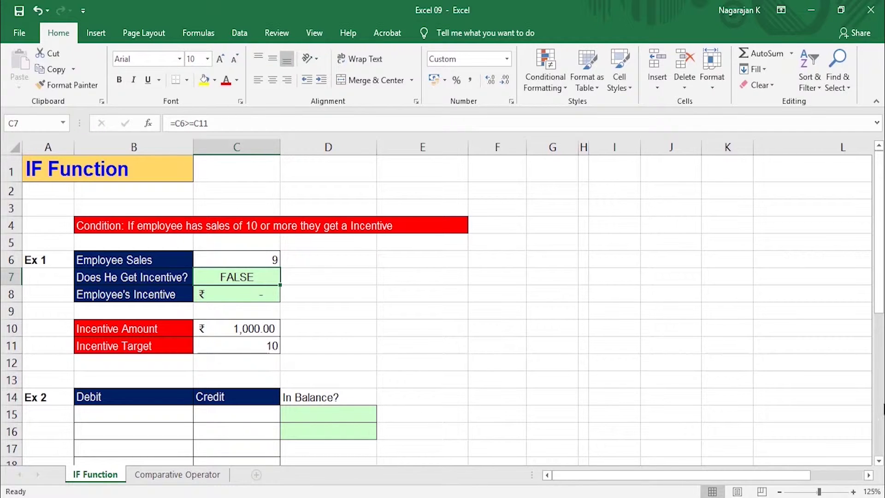
click(223, 293)
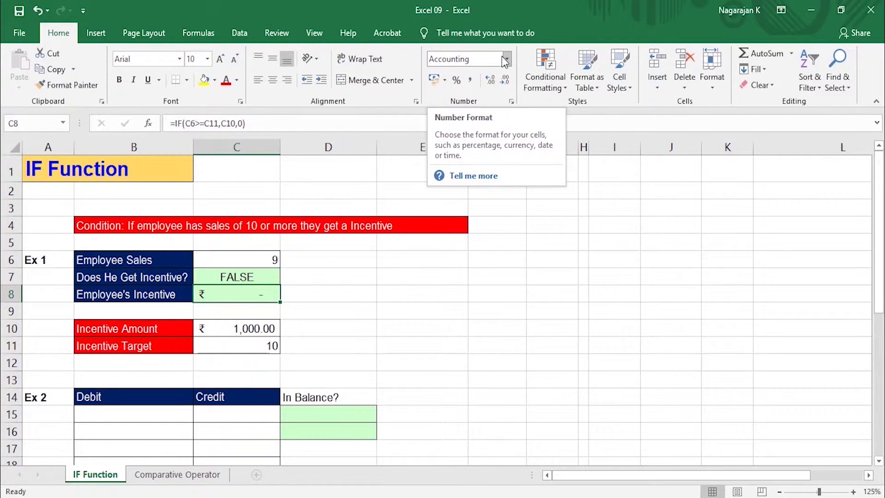
click(228, 345)
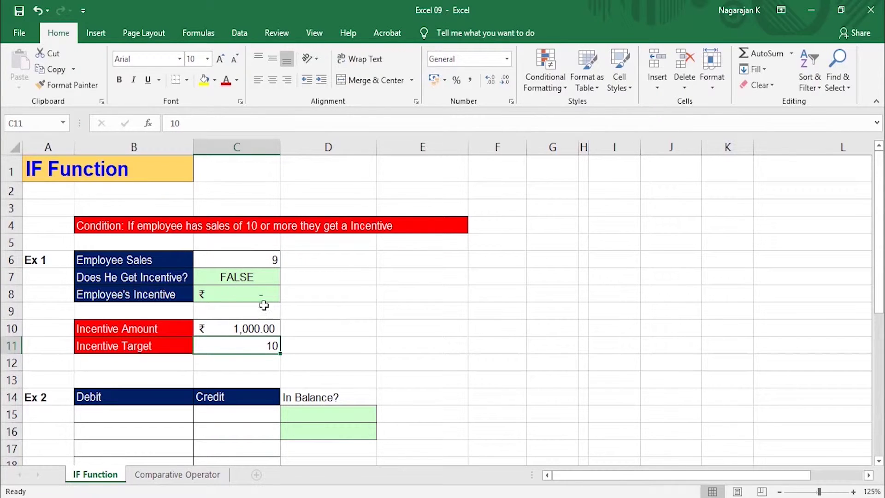
click(246, 261)
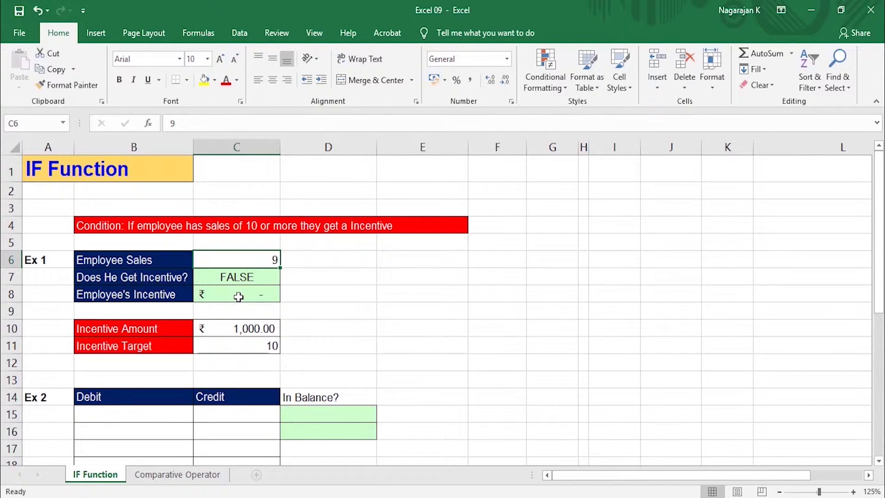
Step: Paste the Ex 2 Debit and Credit figures at B15 and set C18's credit to 1000.001
scroll(204, 327, down, 1)
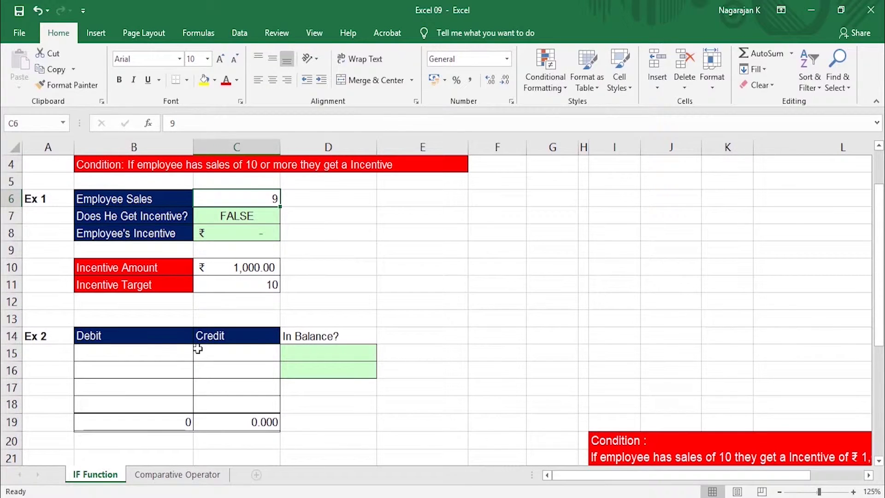
scroll(198, 347, down, 1)
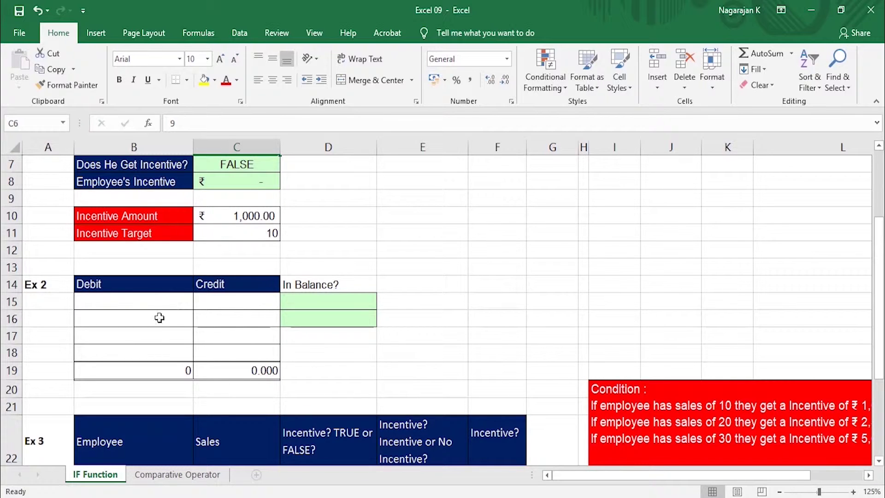
click(162, 385)
click(178, 376)
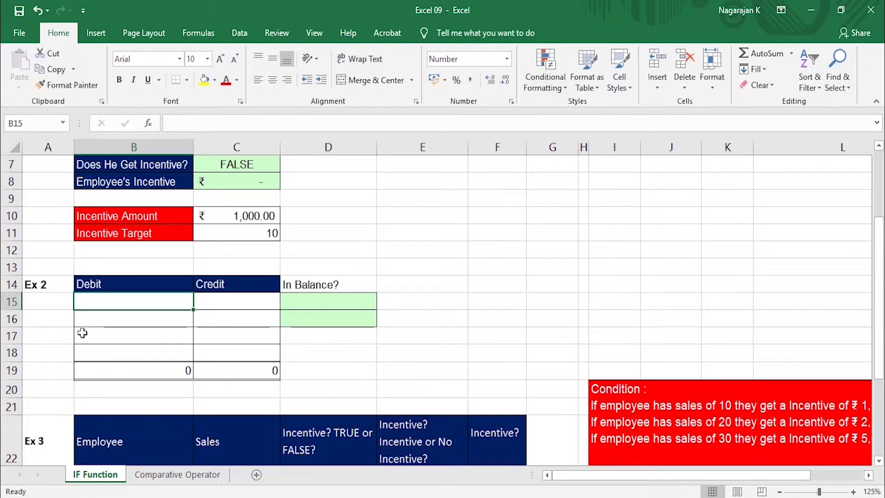
key(ctrl+v)
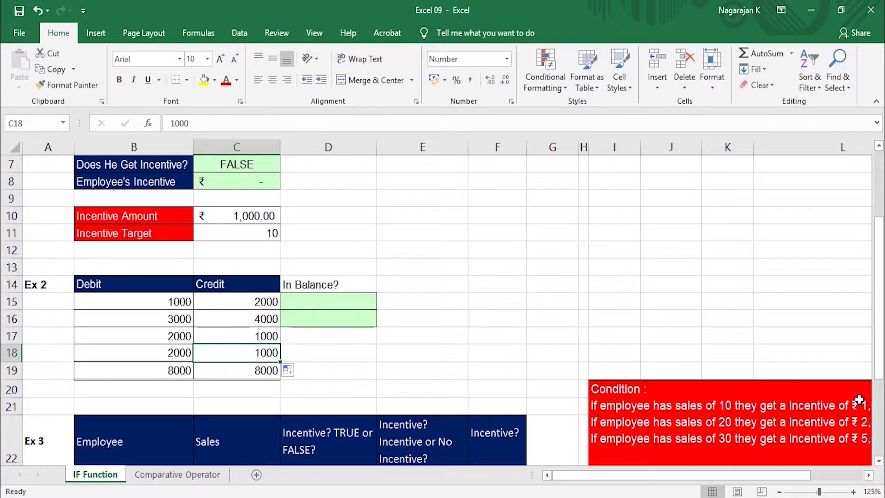
text(1)
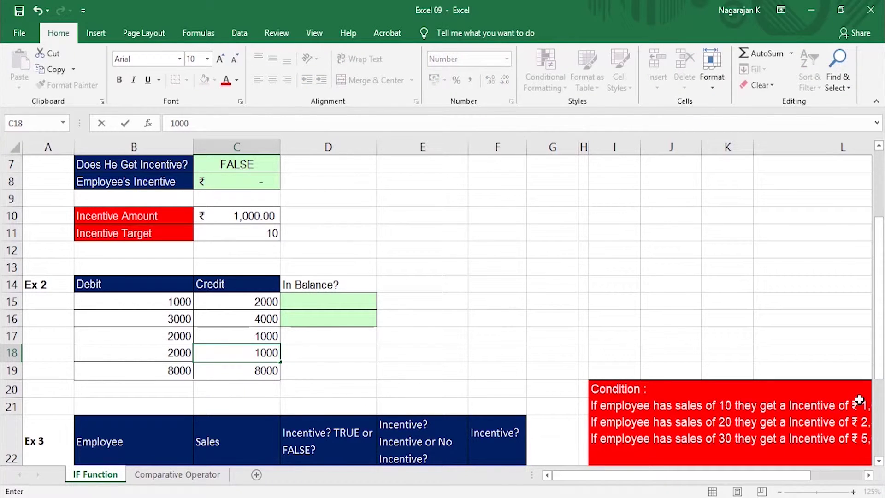
text(.00)
text(1)
key(Return)
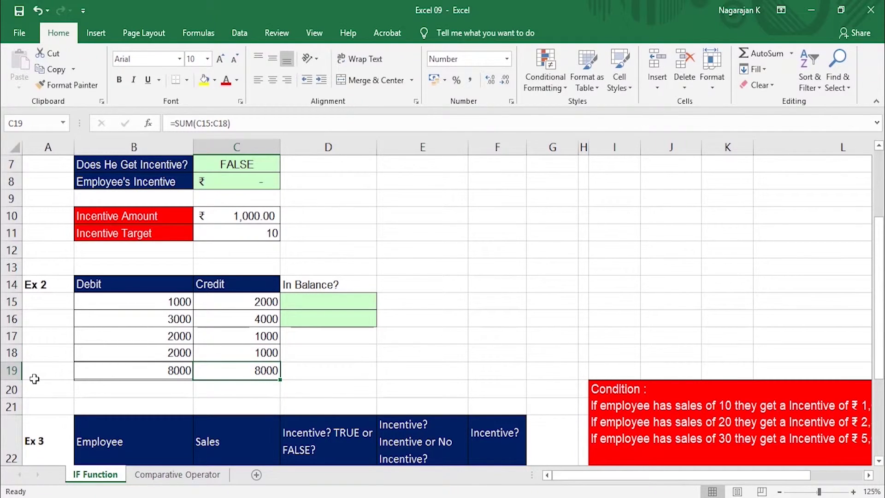
click(318, 301)
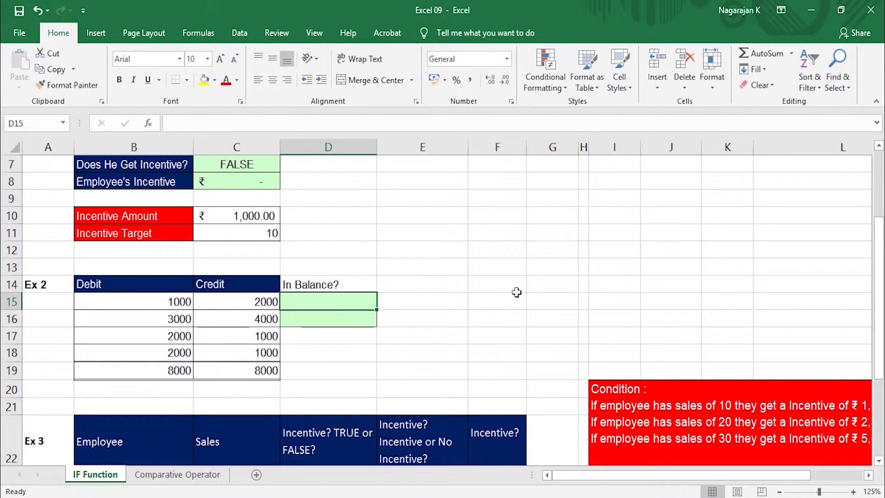
Step: Enter =B19=C19 in D15 to compare the Debit and Credit totals
text(=)
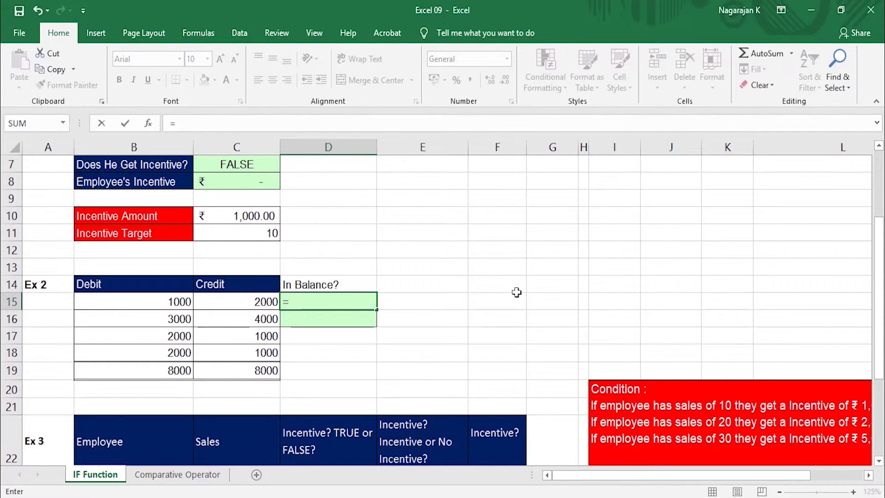
click(164, 371)
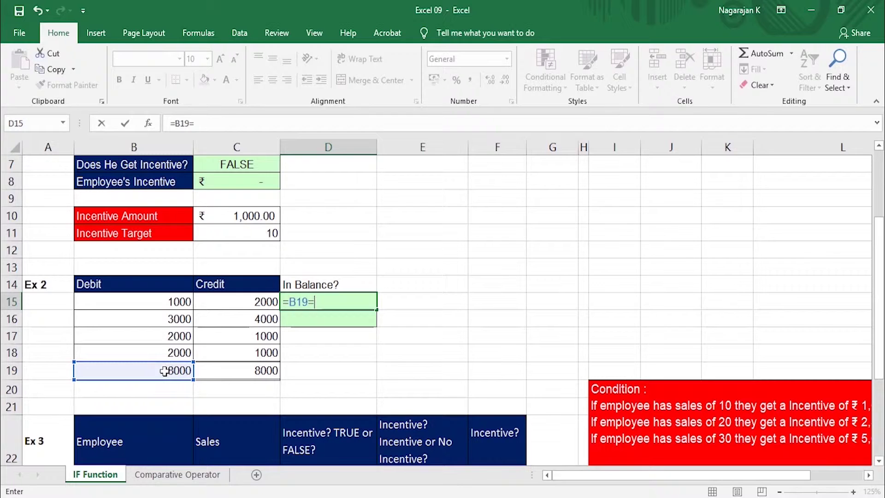
click(261, 374)
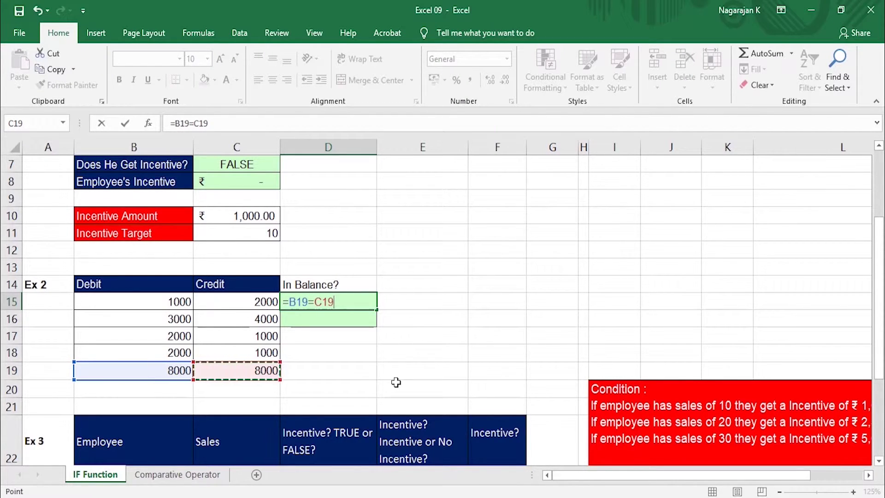
key(Return)
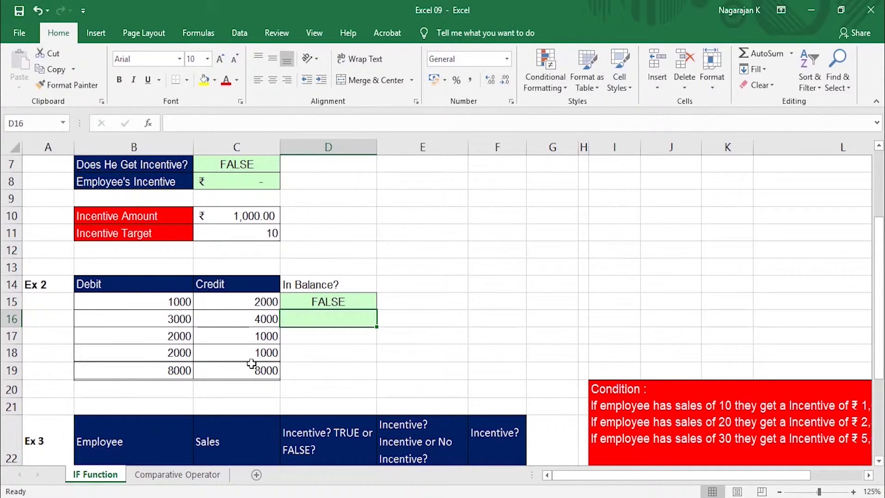
Step: Add decimal places to credit values C15:C19 to reveal 1000.001 in C18
click(270, 354)
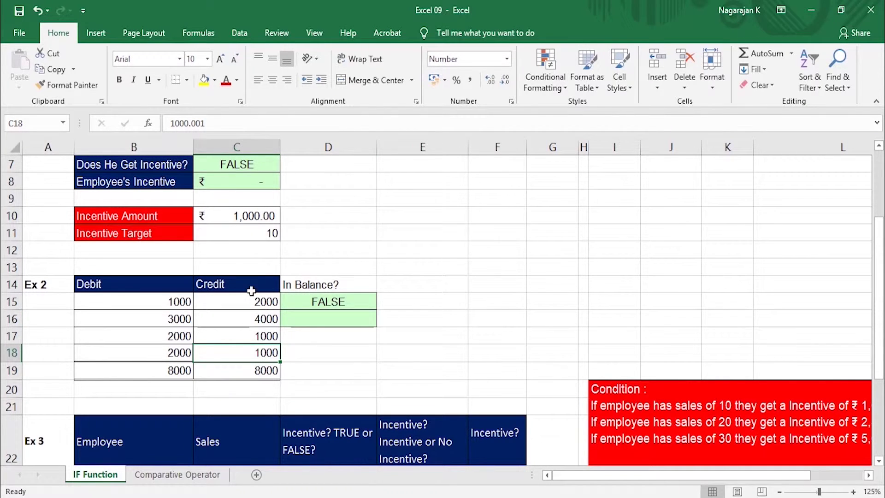
drag(252, 299, 260, 371)
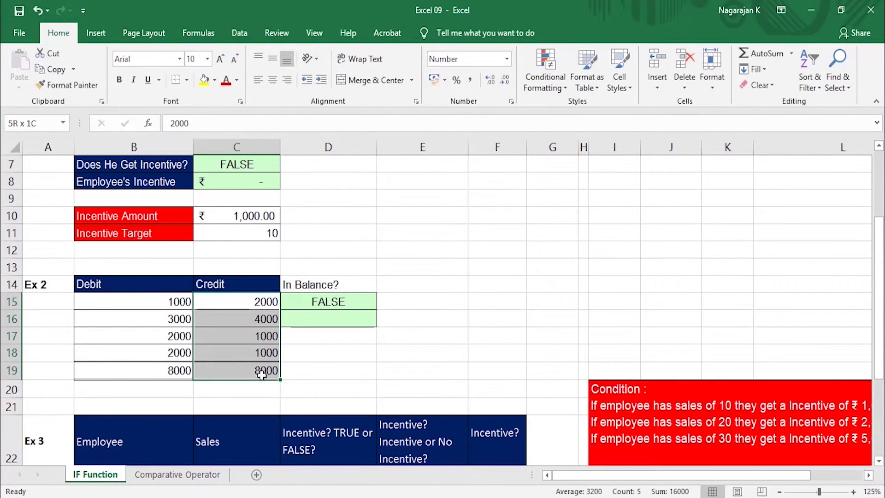
click(495, 82)
click(493, 83)
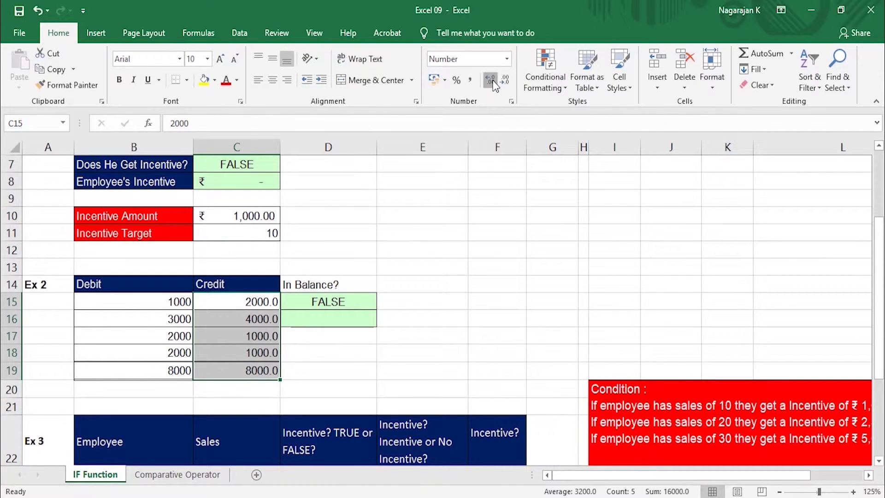
click(495, 85)
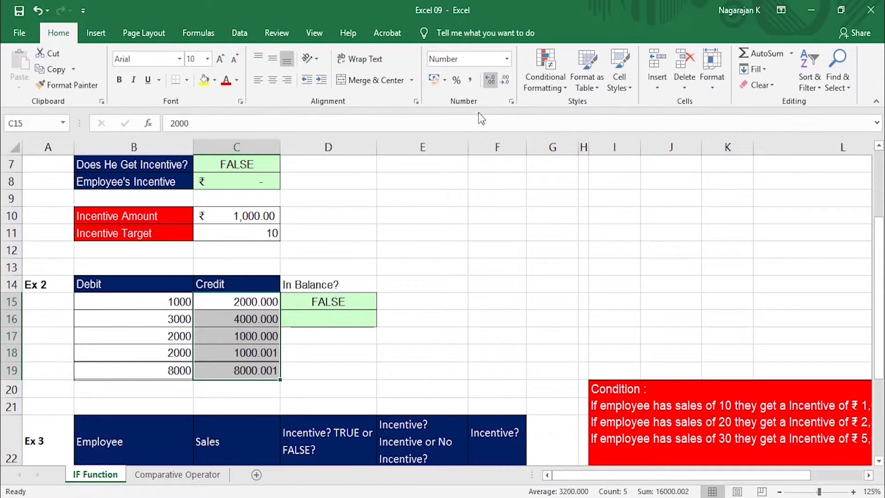
click(172, 371)
click(249, 371)
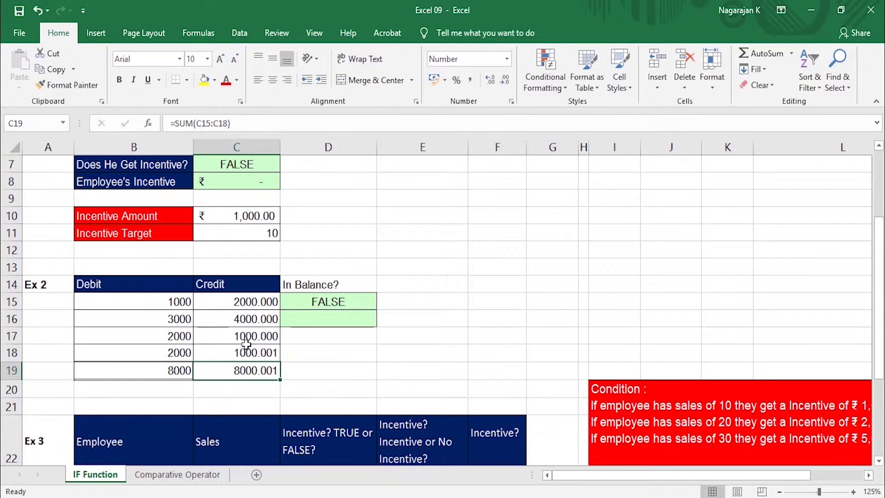
Step: Remove the extra decimal places and correct C18's credit to 1000
drag(245, 302, 247, 369)
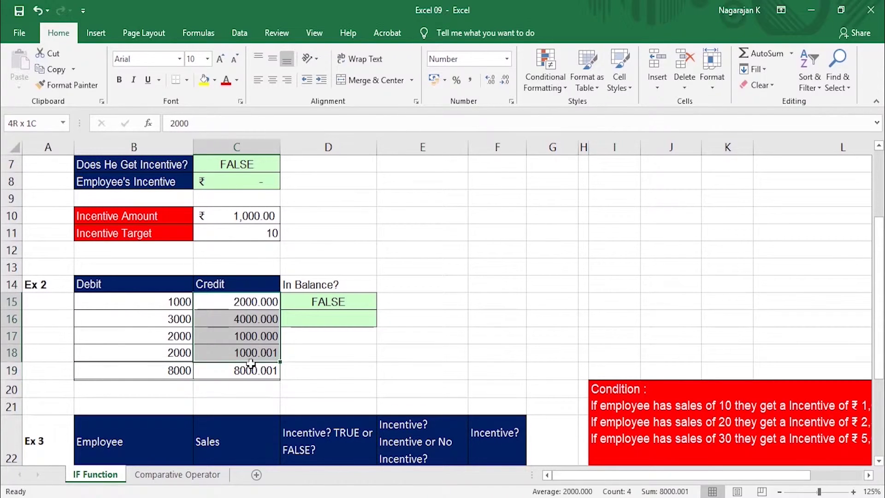
click(507, 80)
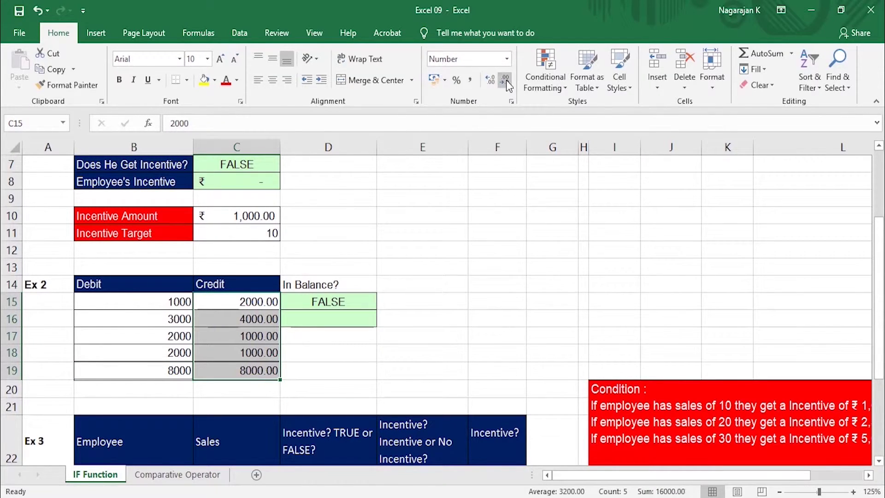
click(507, 79)
click(506, 80)
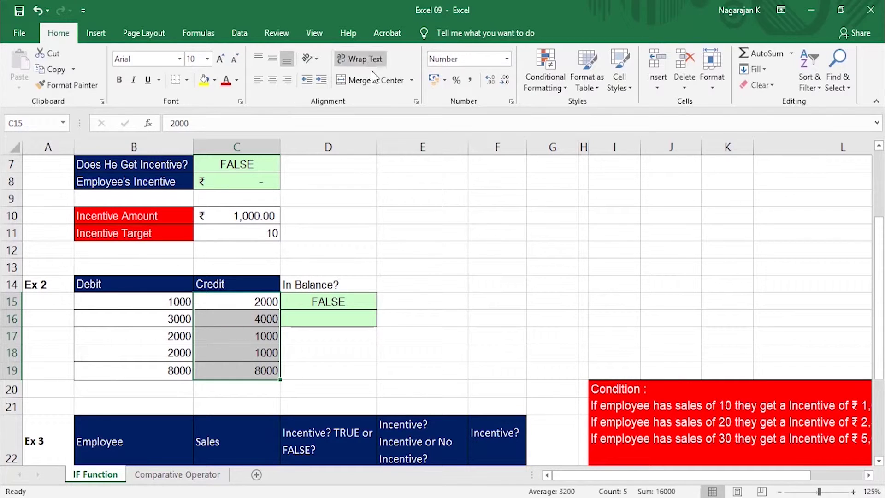
click(246, 352)
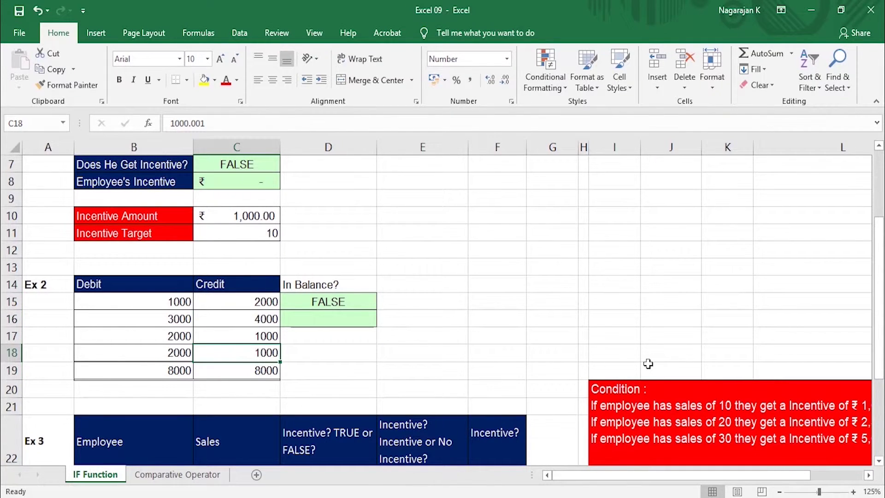
text(1000)
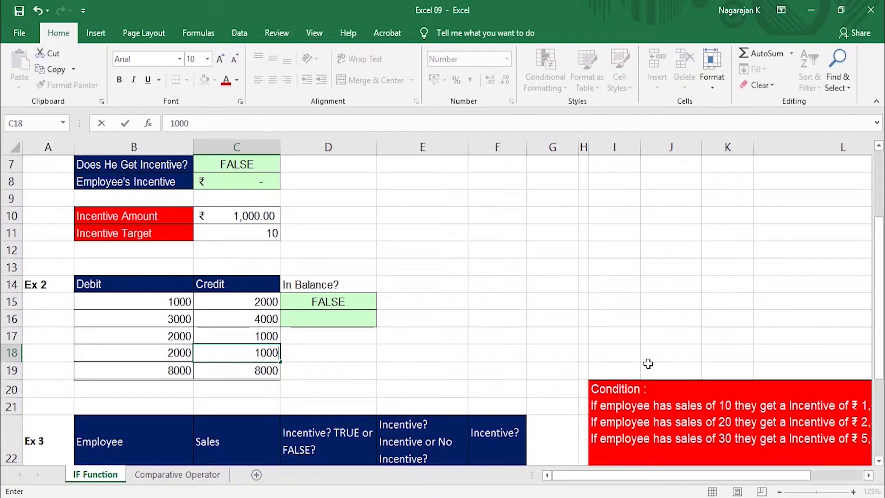
key(Return)
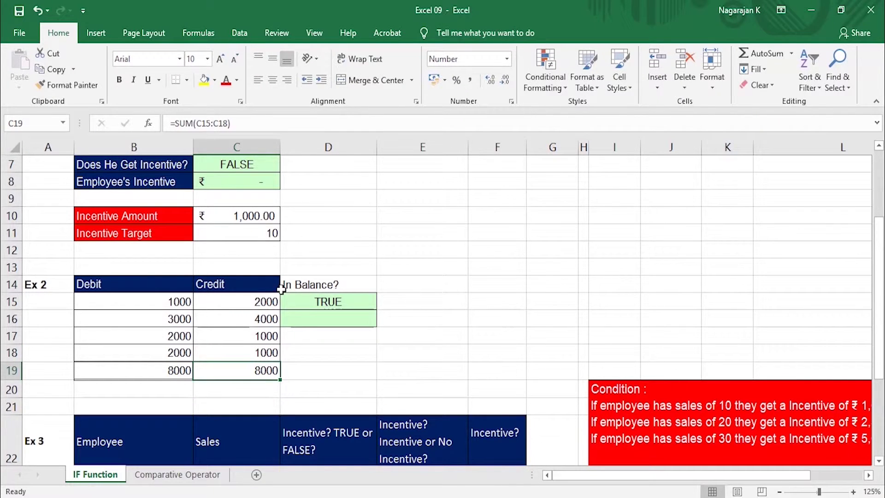
click(322, 320)
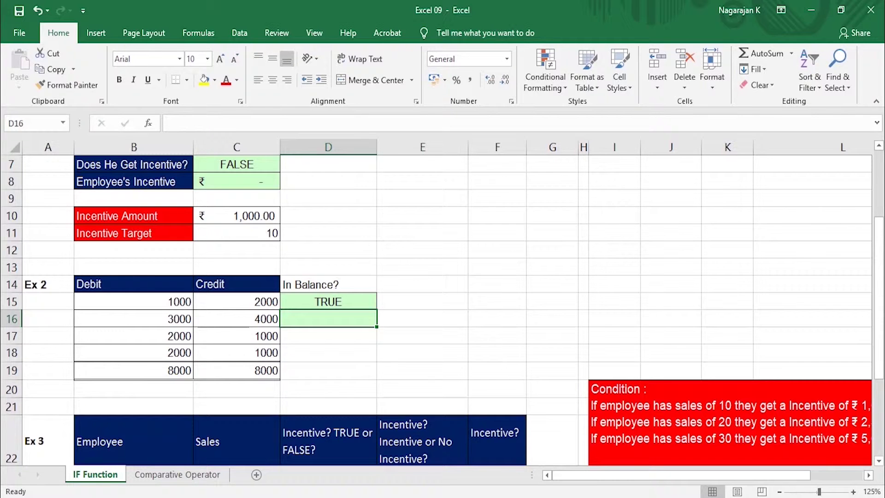
Step: Enter =IF(B19=C19,"In Balance","Not In Balance") in D16
scroll(650, 275, up, 1)
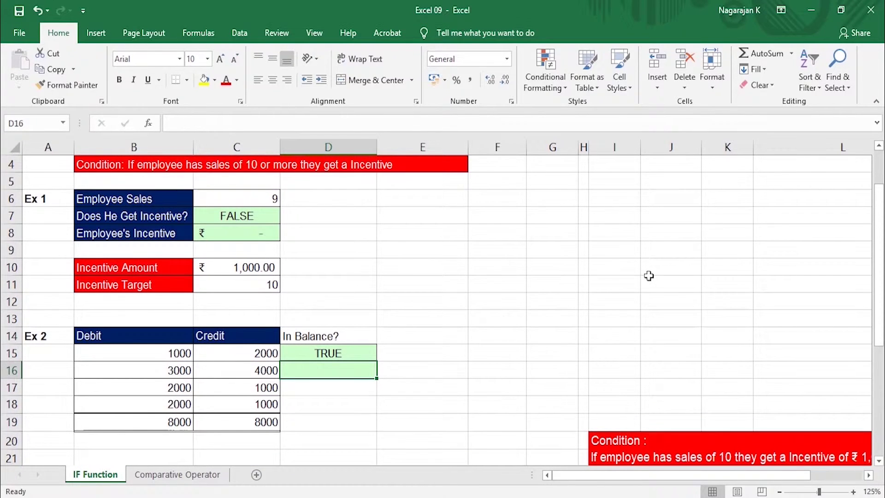
text(=if)
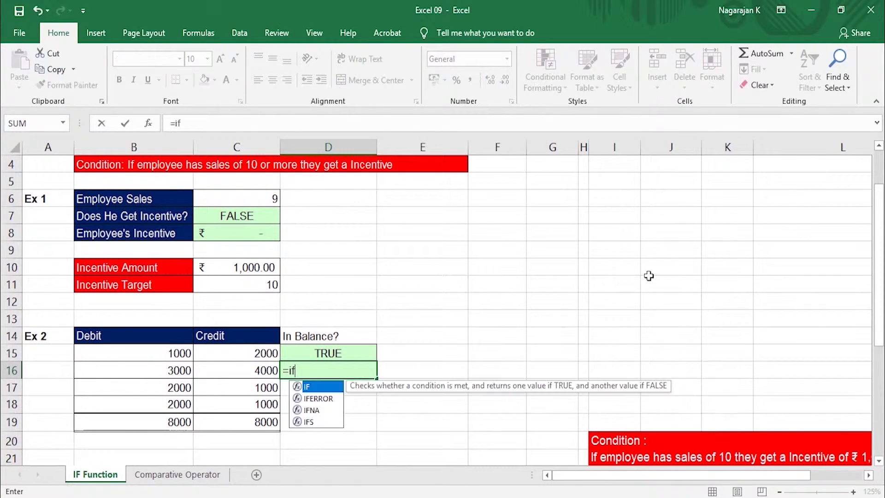
key(Tab)
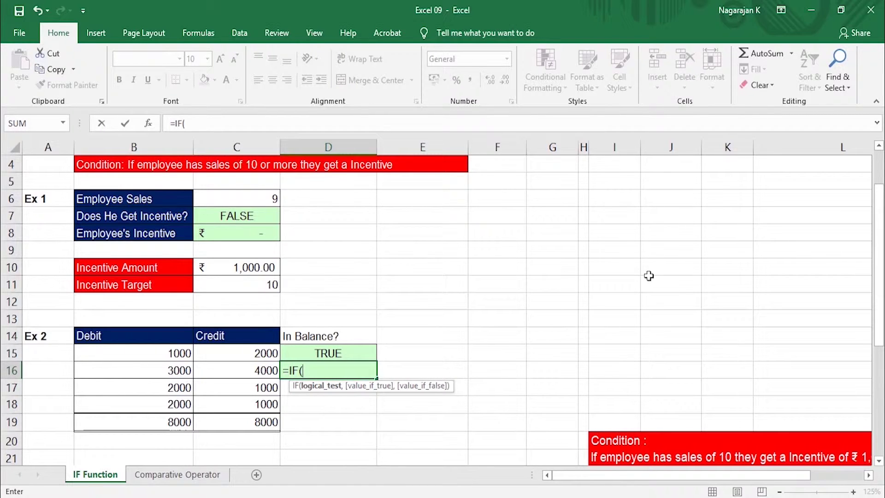
click(169, 422)
text(=)
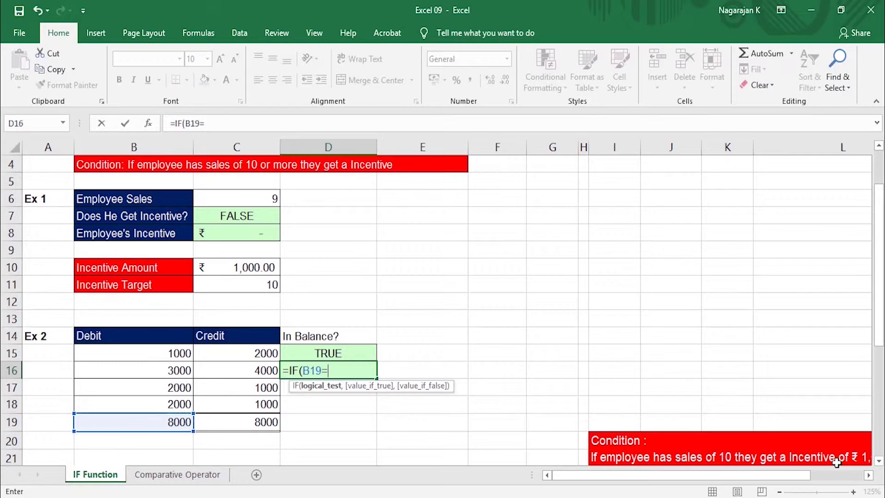
click(264, 420)
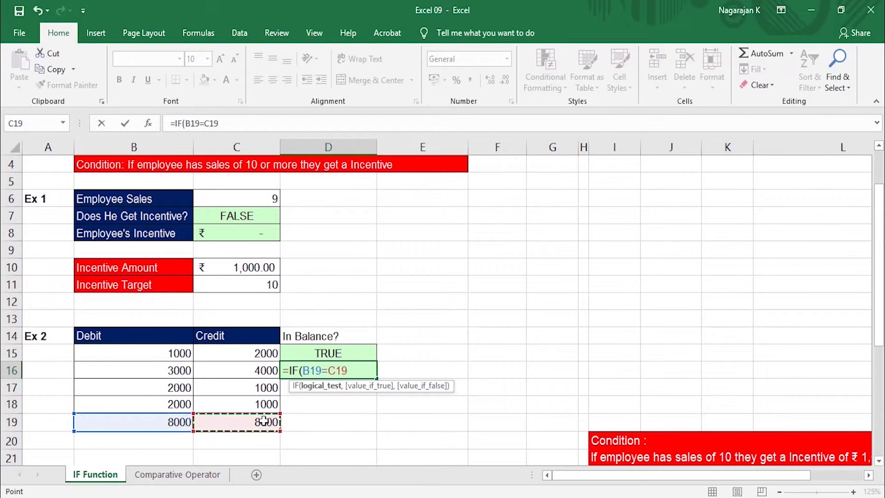
text(,"In )
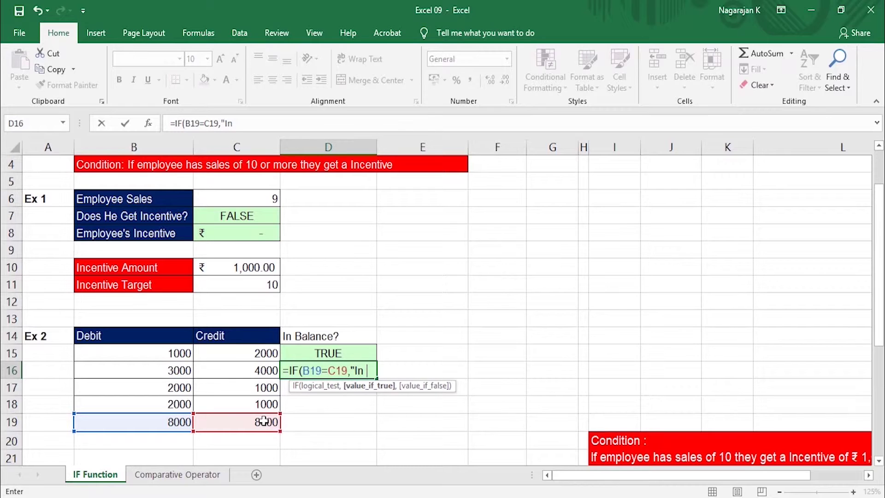
text(Balance)
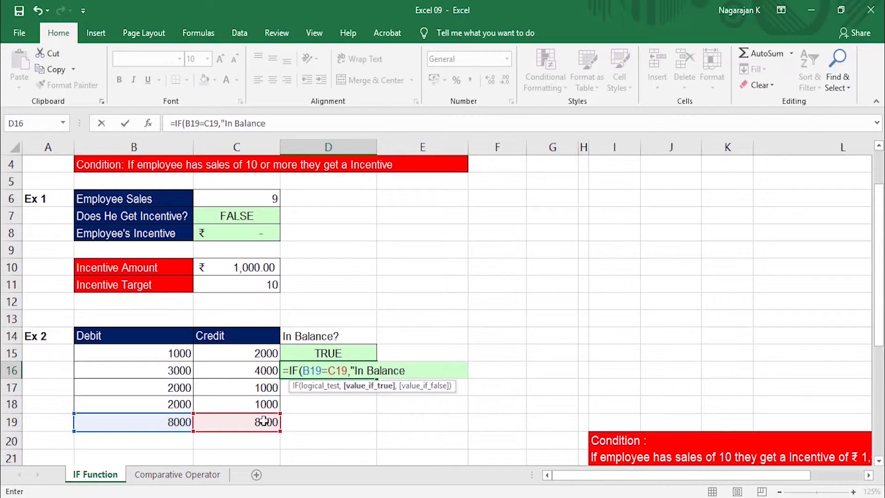
text(",")
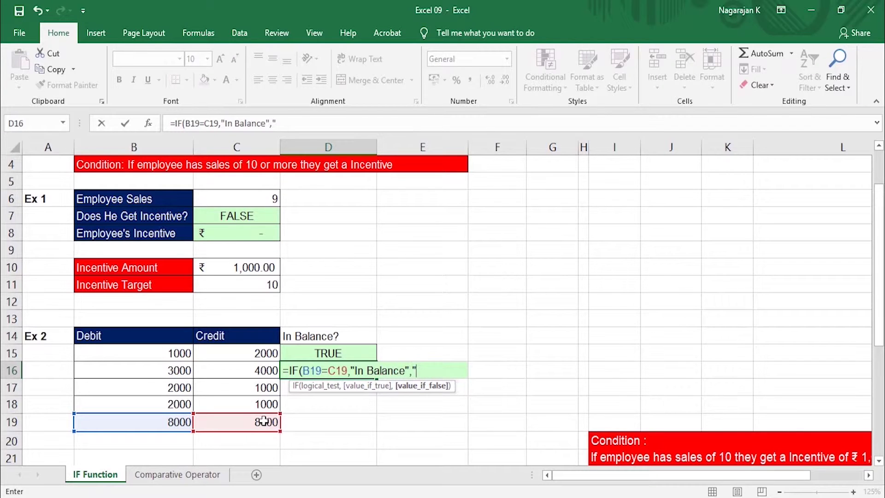
text(Not In B)
text(alance")
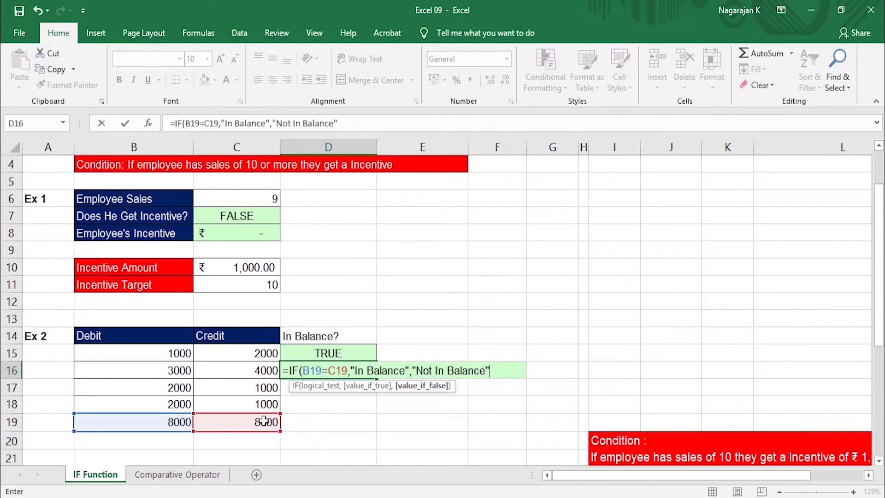
text())
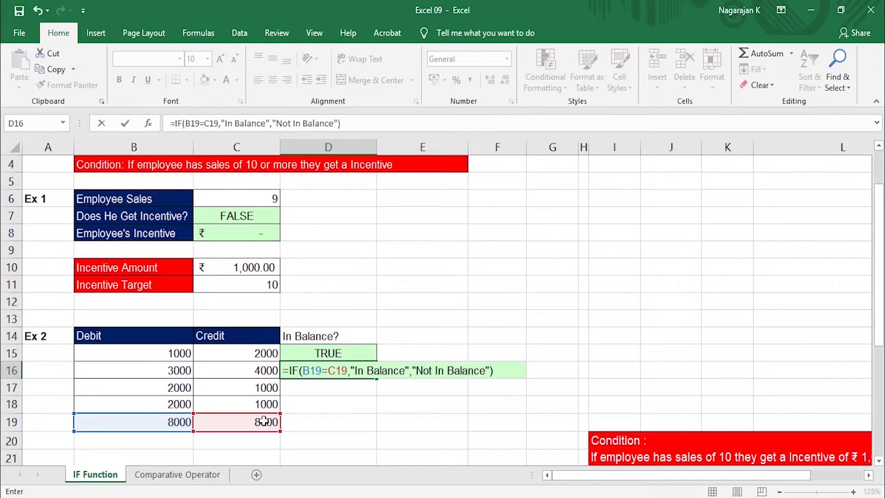
key(Return)
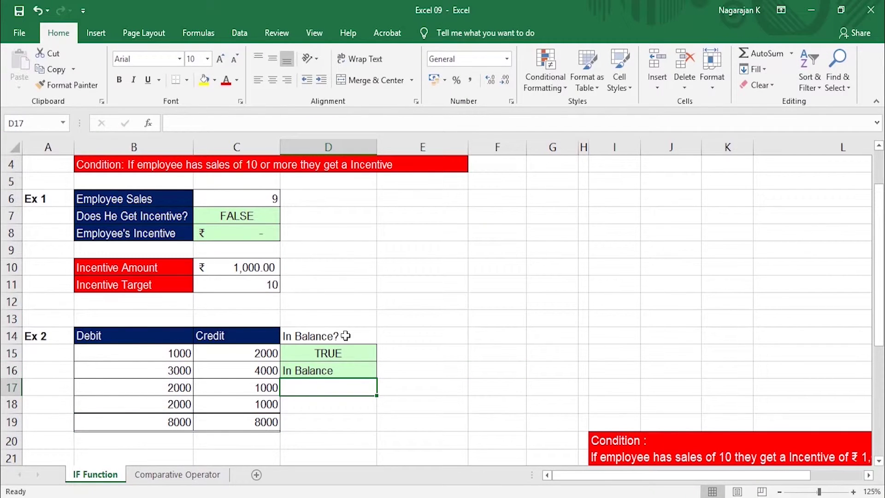
Step: Change Ex 2's credit in C17 to 1005 so the entry is Not In Balance
click(258, 386)
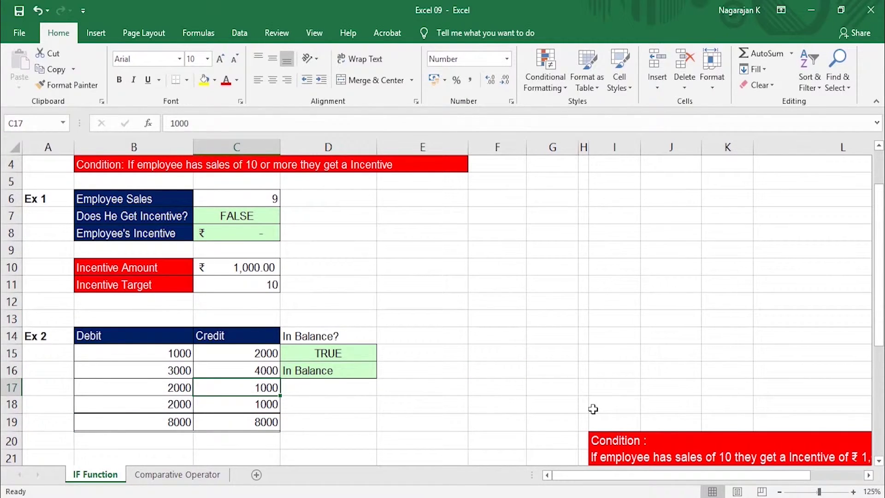
text(1005)
key(Return)
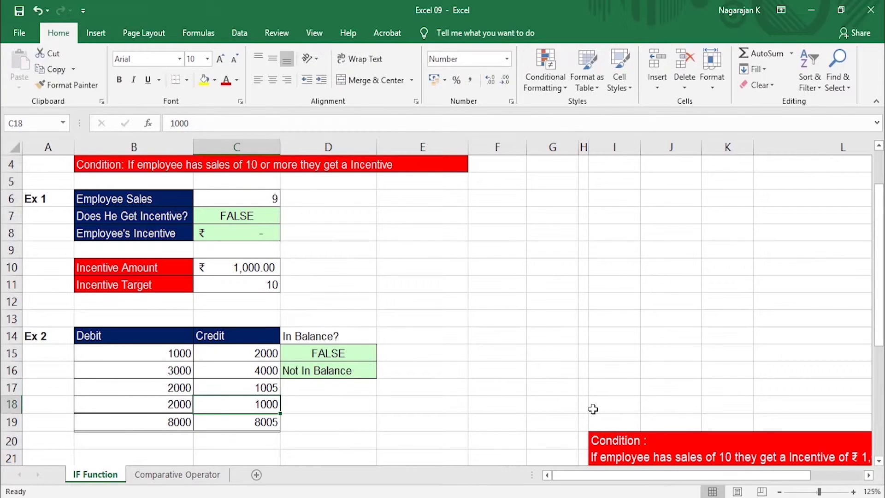
Step: Set Employee Sales in C6 to 15, earning ₹1,000.00
click(235, 200)
text(15)
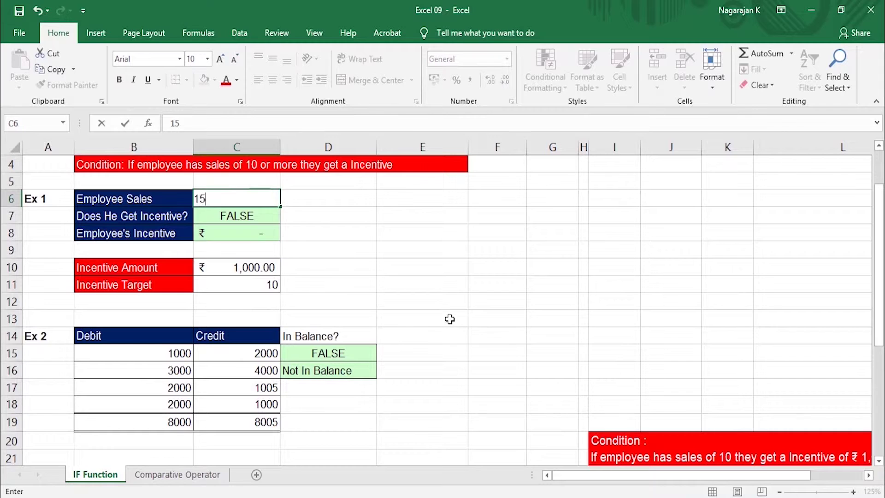
key(Return)
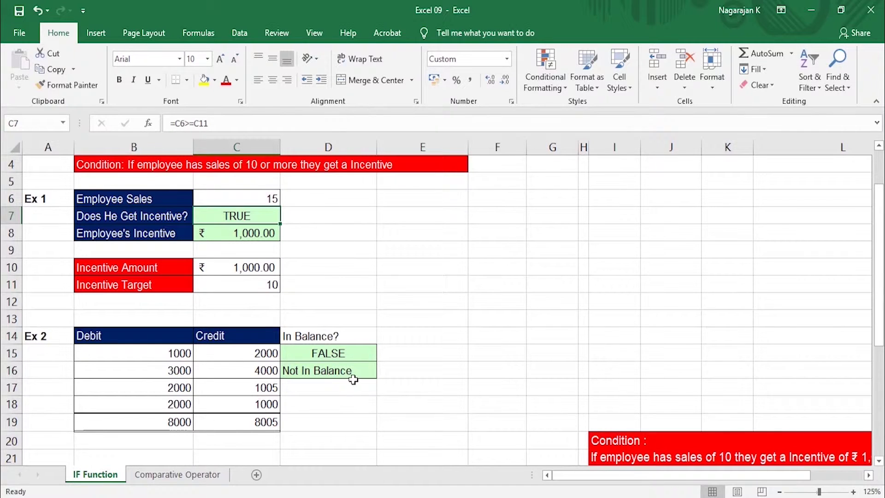
scroll(353, 380, down, 1)
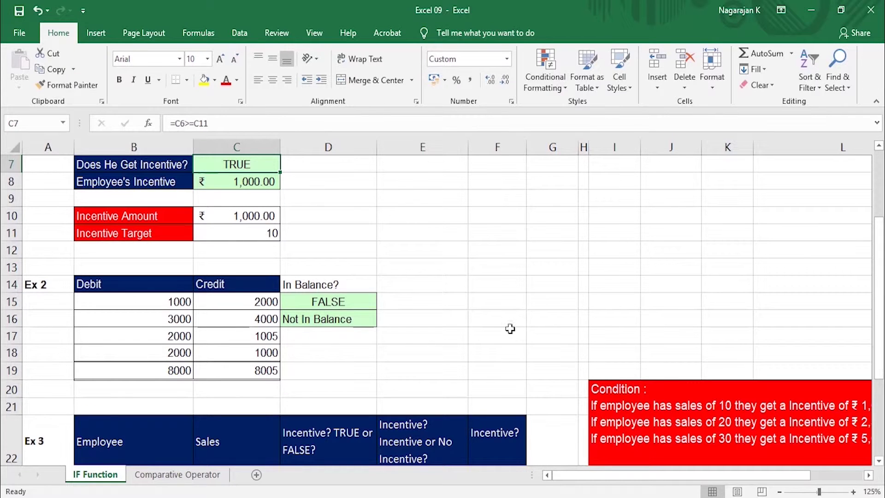
scroll(493, 321, down, 1)
scroll(494, 322, down, 1)
scroll(492, 320, down, 2)
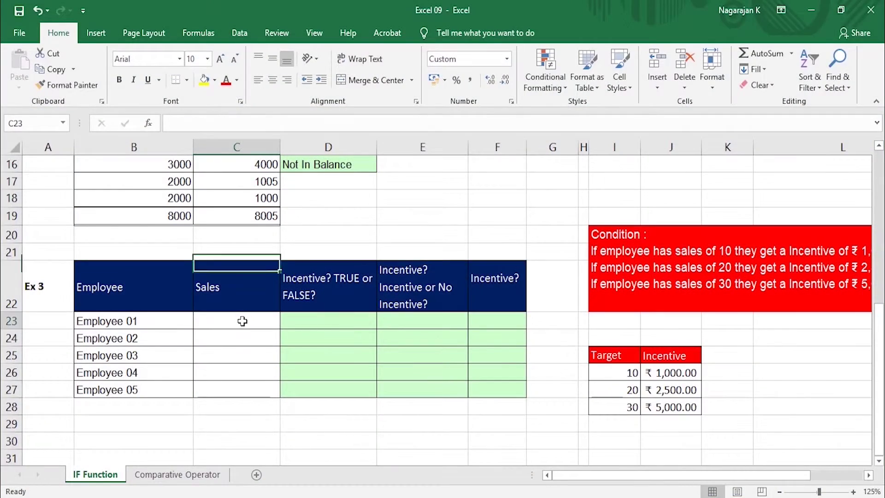
Step: Enter Ex 3 sales 9, 15, 8, 32 and 22 in C23:C27, retyping 32 and 22 for the last two
click(243, 320)
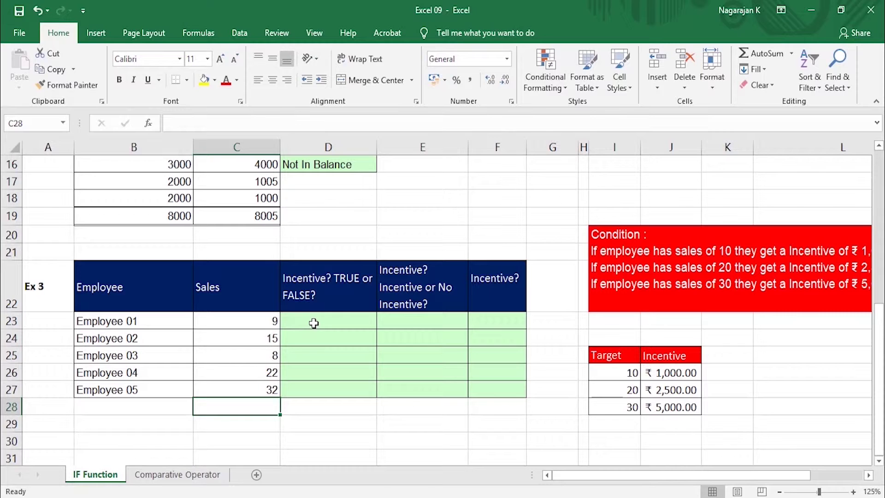
click(270, 372)
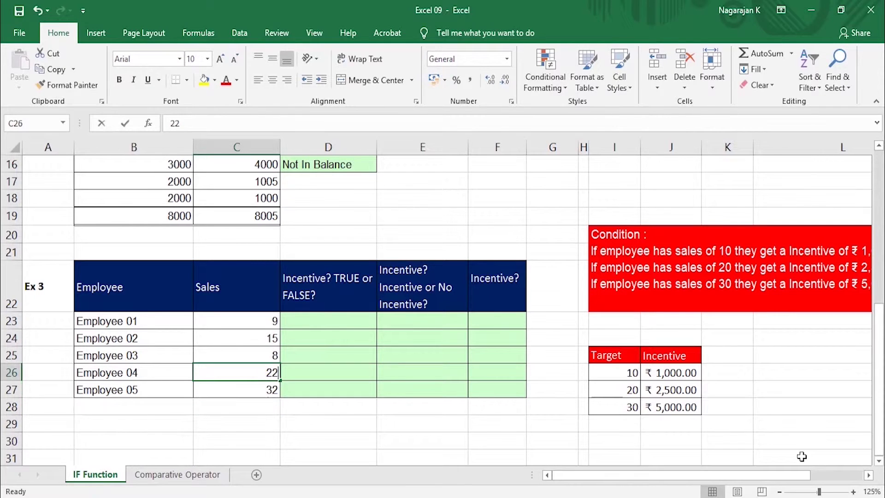
key(BackSpace)
key(BackSpace)
text(32)
key(Return)
text(22)
key(Return)
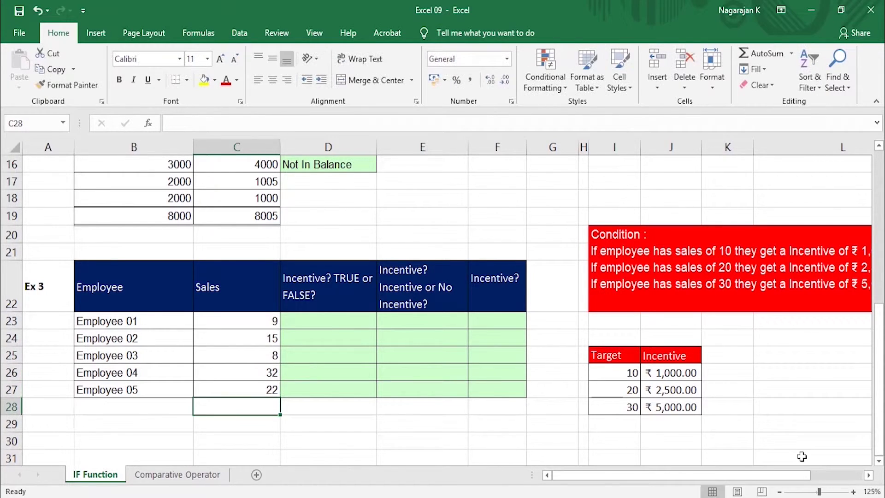
click(343, 319)
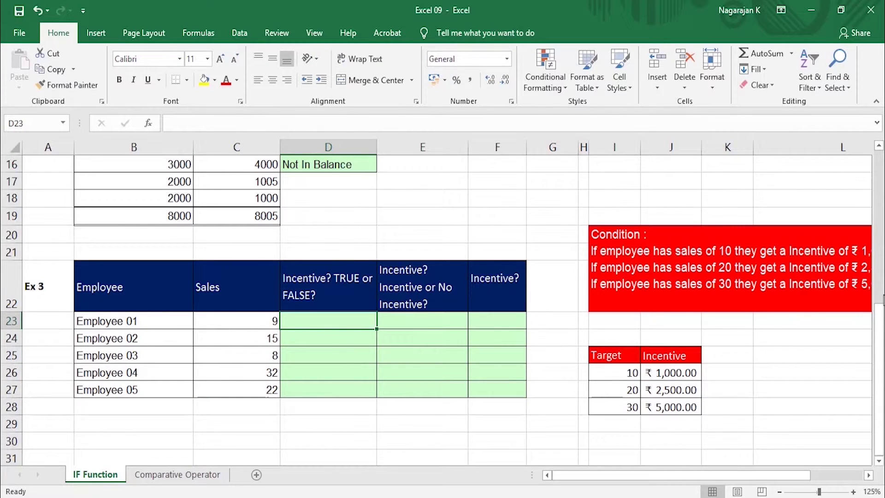
Step: Enter =C23>$I$26 in D23, locking the target reference with F4
text(=)
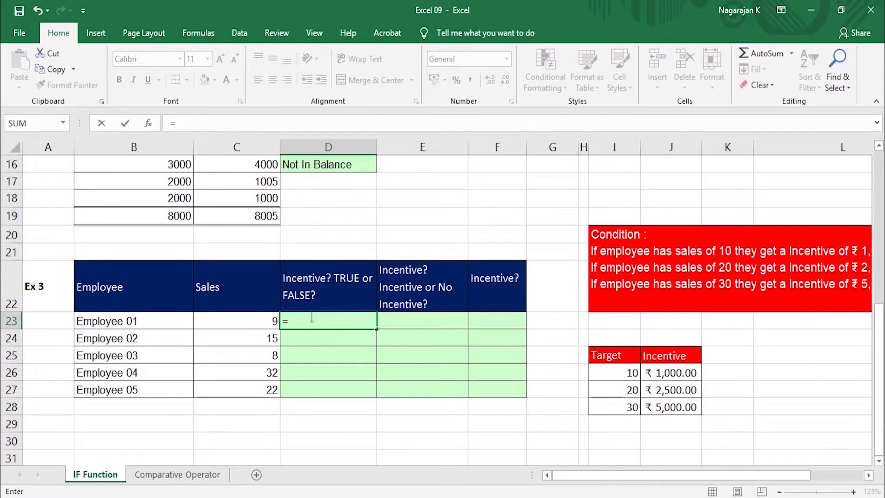
click(267, 320)
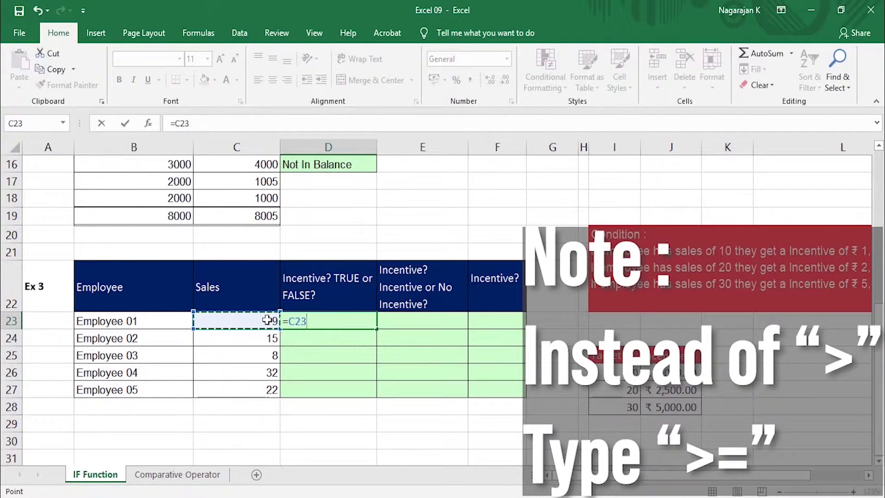
text(>)
click(614, 372)
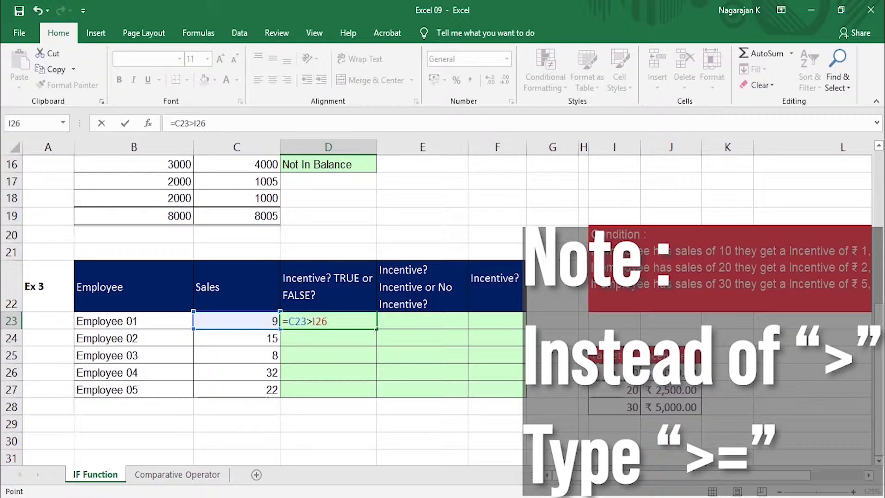
key(Return)
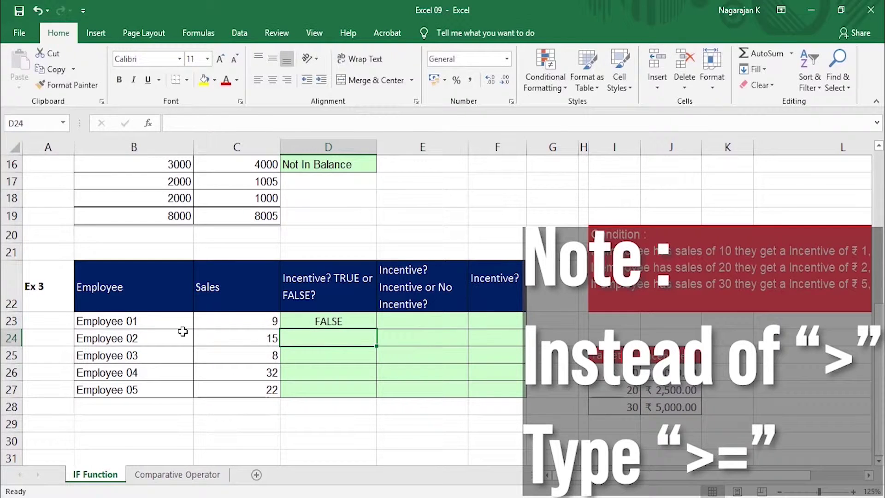
click(336, 319)
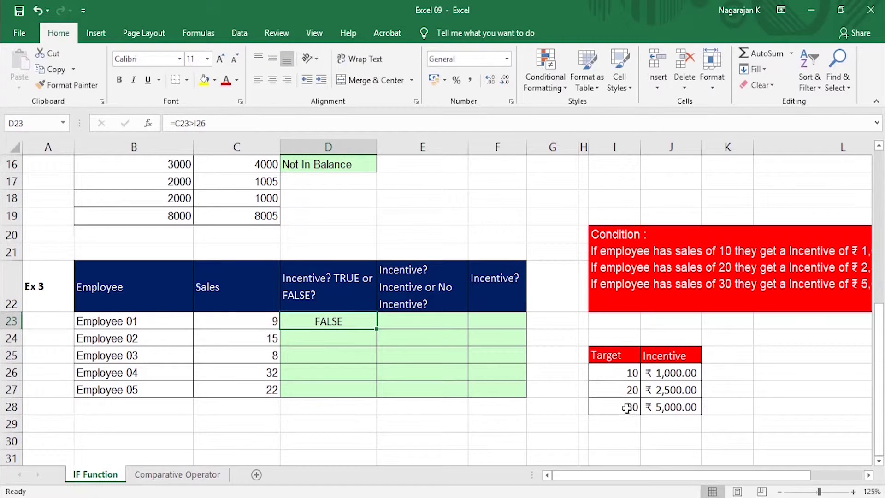
click(197, 124)
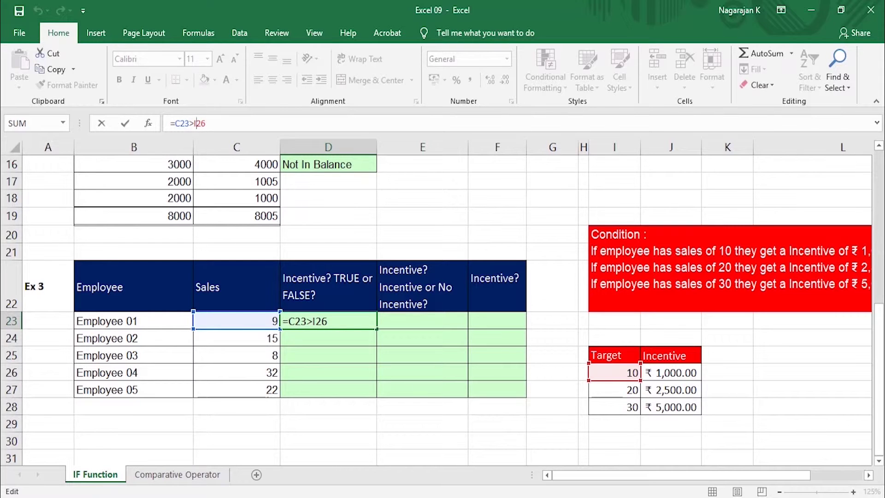
key(F4)
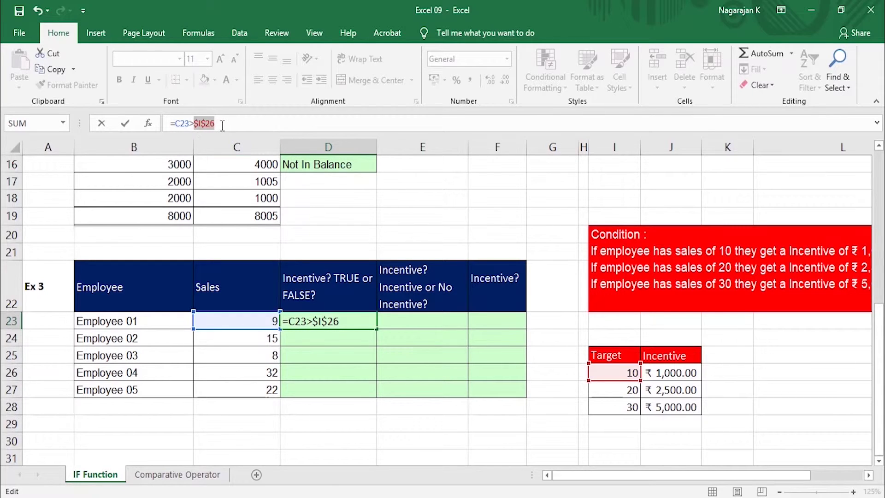
click(244, 124)
key(Return)
Step: Fill the D23 comparison down to D27, giving FALSE, TRUE, FALSE, TRUE, TRUE
click(352, 322)
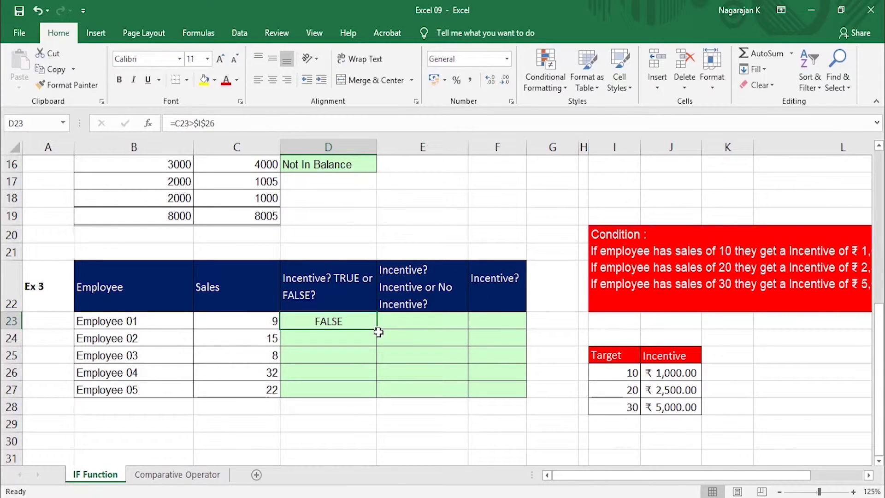
drag(377, 329, 378, 397)
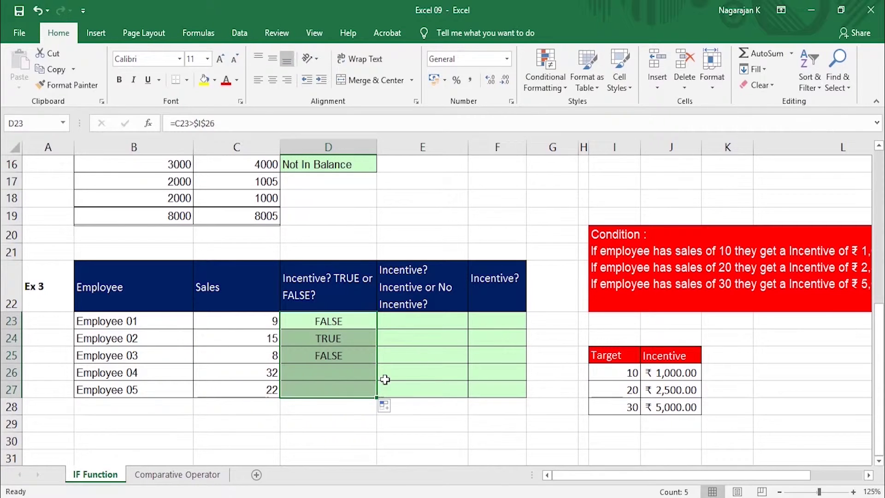
click(327, 352)
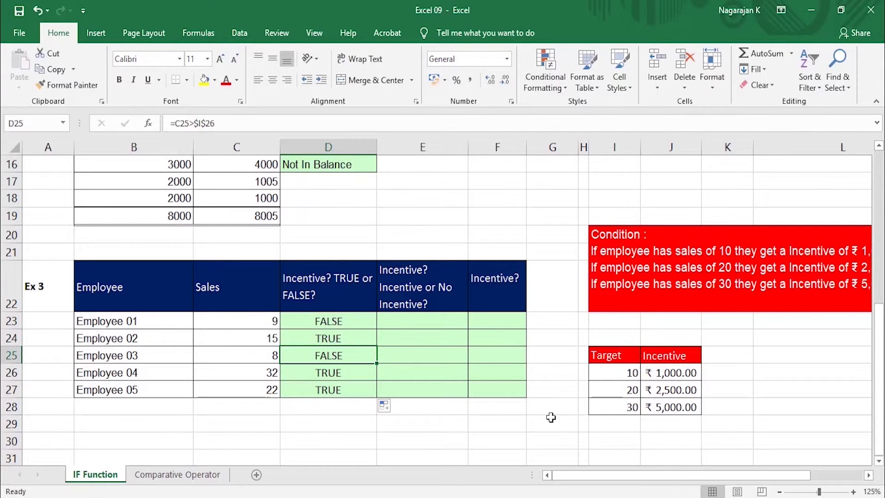
click(618, 372)
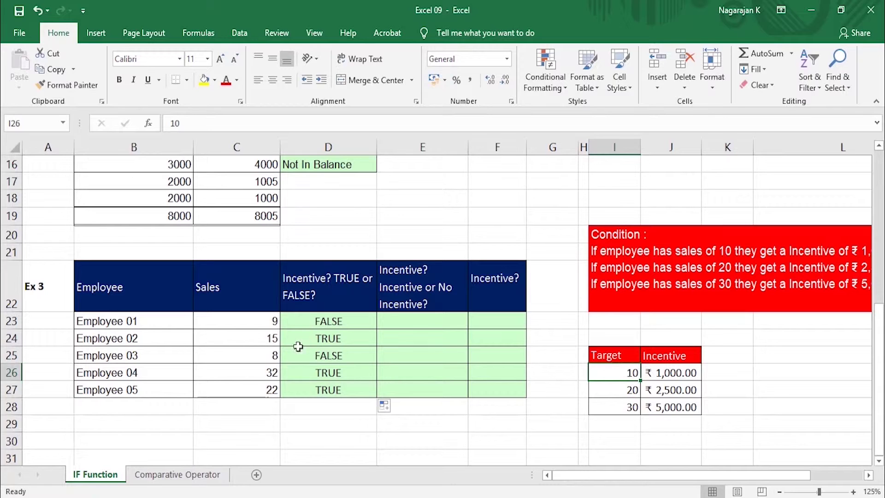
Step: Enter =IF(C23>=$I$26,"Incentive","No Incentive") in E23, showing No Incentive for Employee 01
click(417, 322)
text(=)
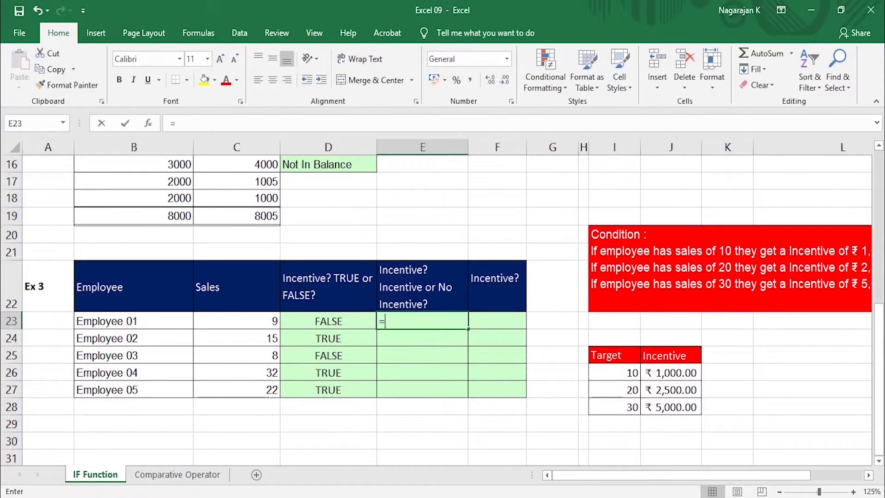
text(if)
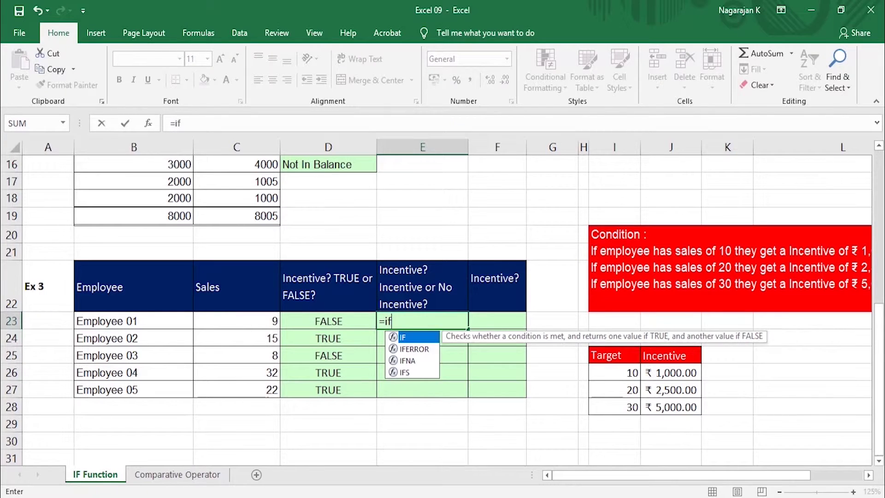
key(Tab)
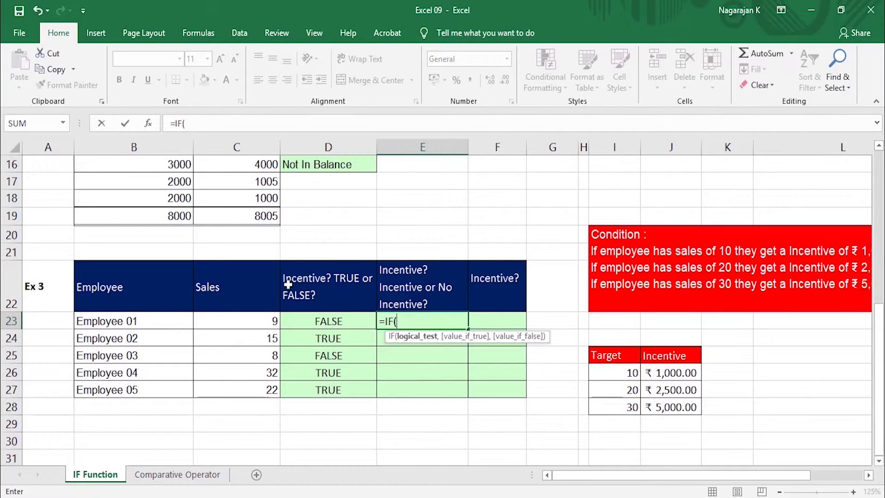
click(271, 321)
text(>=)
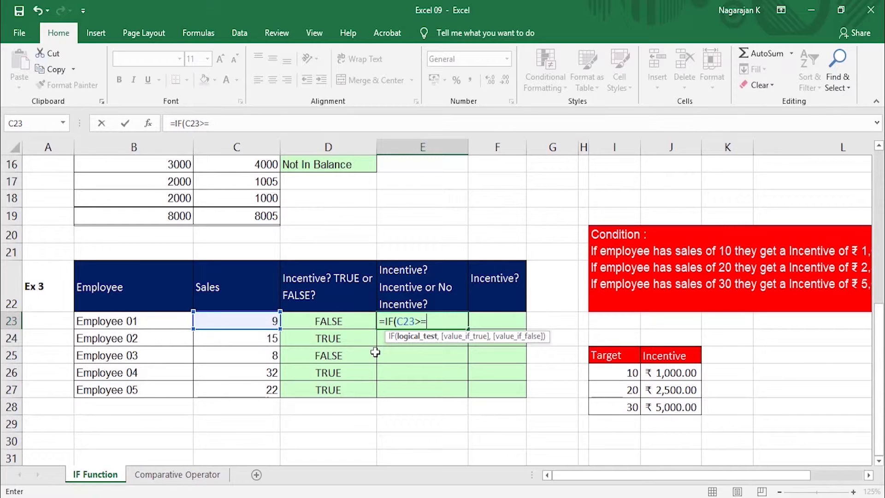
click(608, 370)
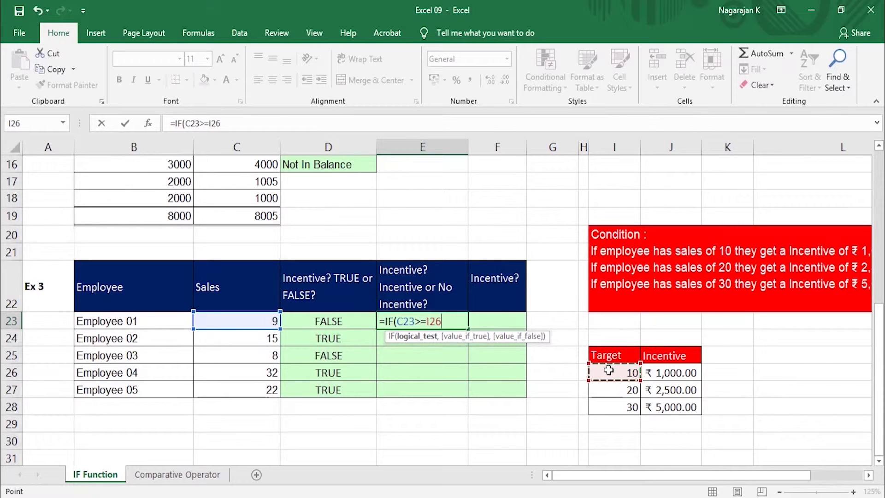
text(,"In)
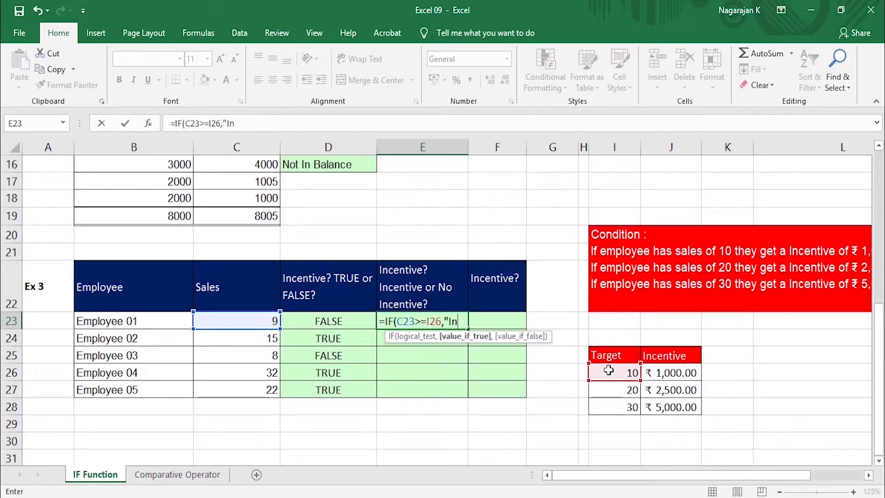
text(centive)
text(",)
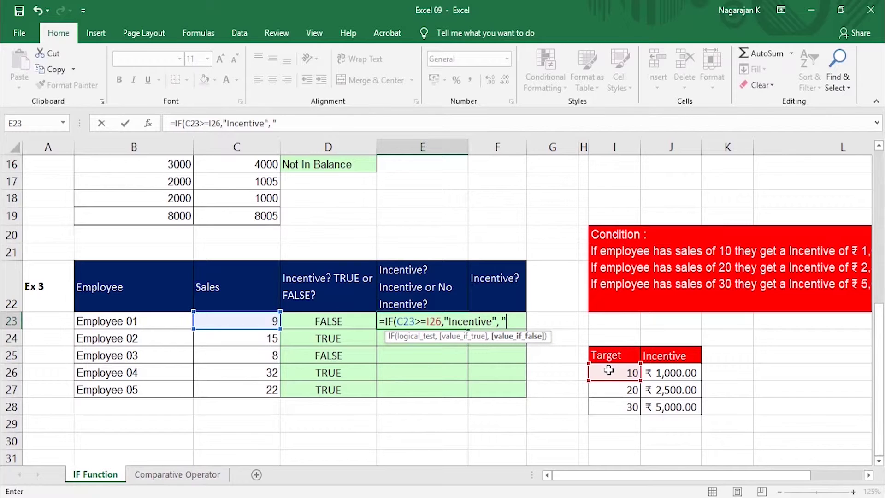
text(No In)
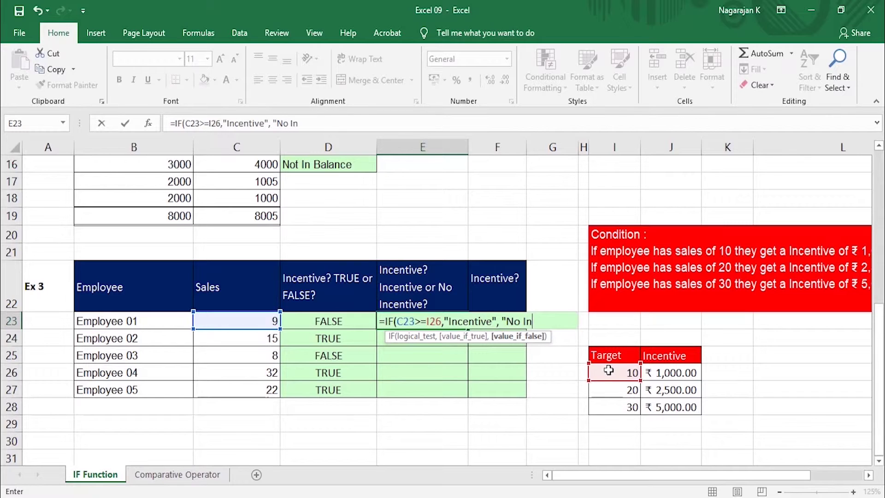
text( cetntive)
text())
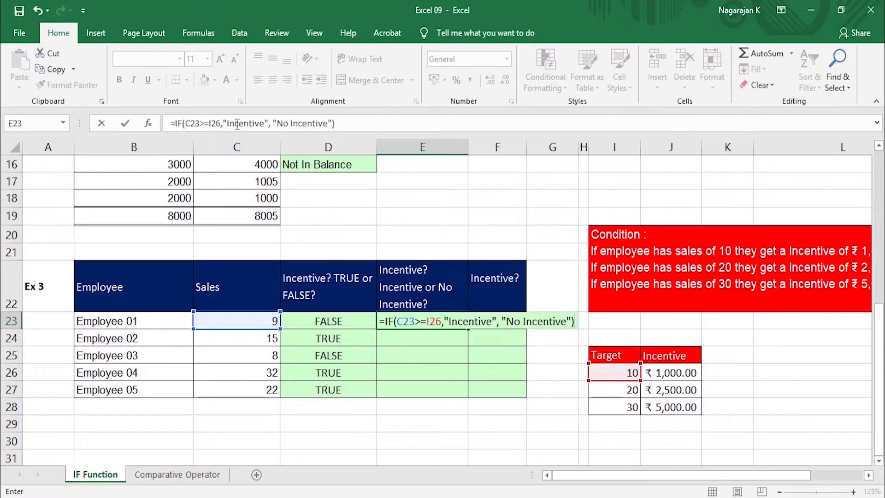
click(217, 123)
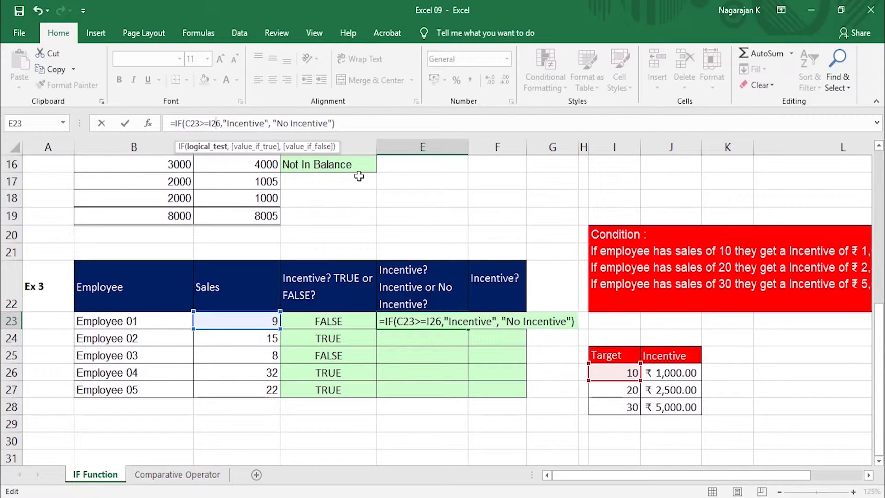
key(F4)
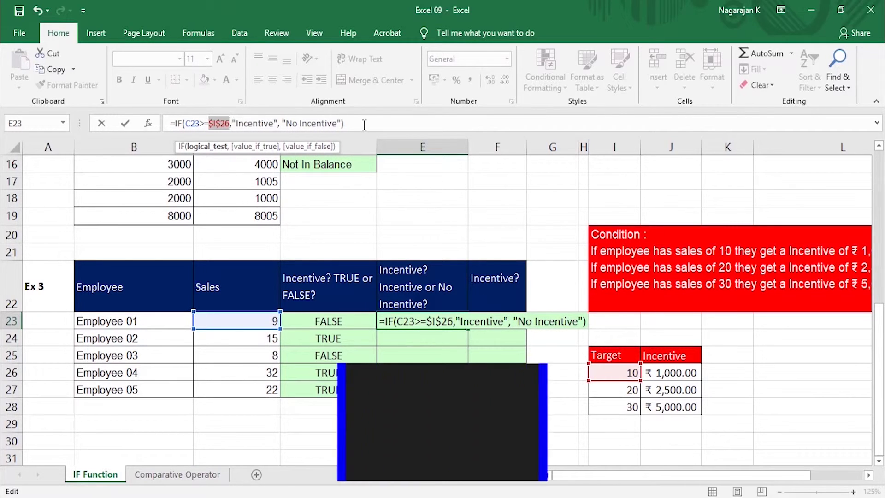
key(Return)
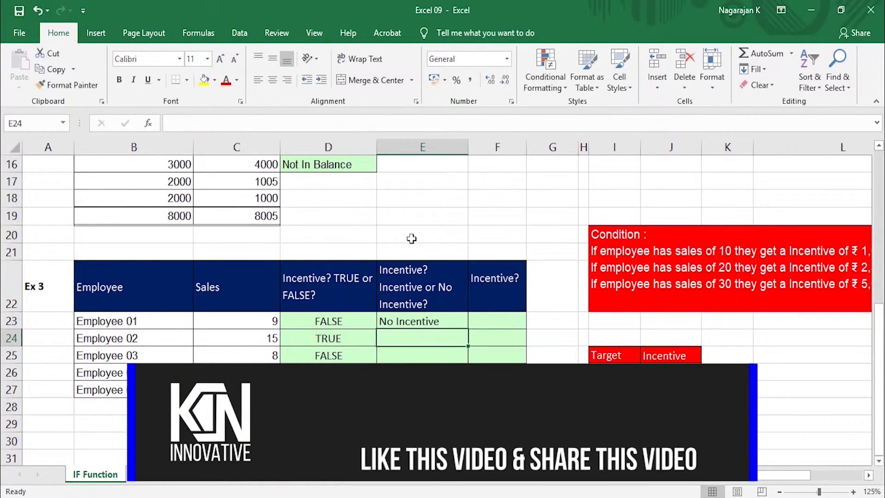
Step: Fill E23 down to E27: No Incentive, Incentive, No Incentive, Incentive, Incentive
click(452, 322)
drag(469, 334, 470, 355)
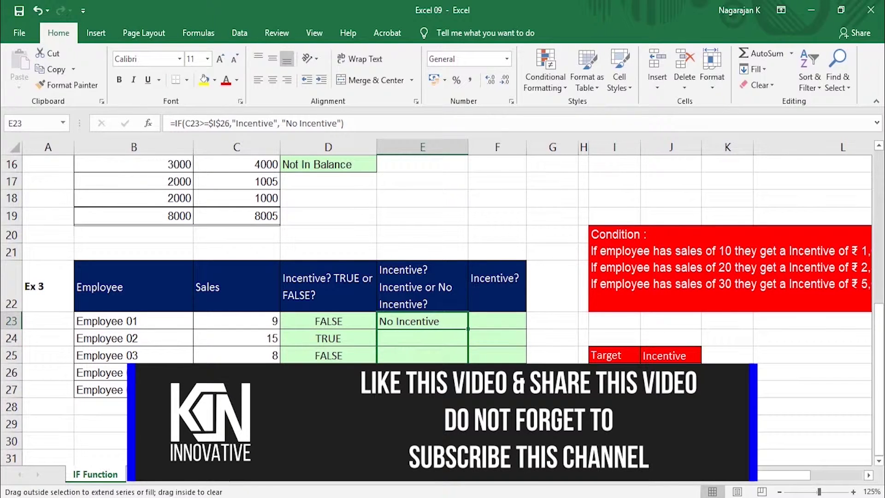
click(460, 342)
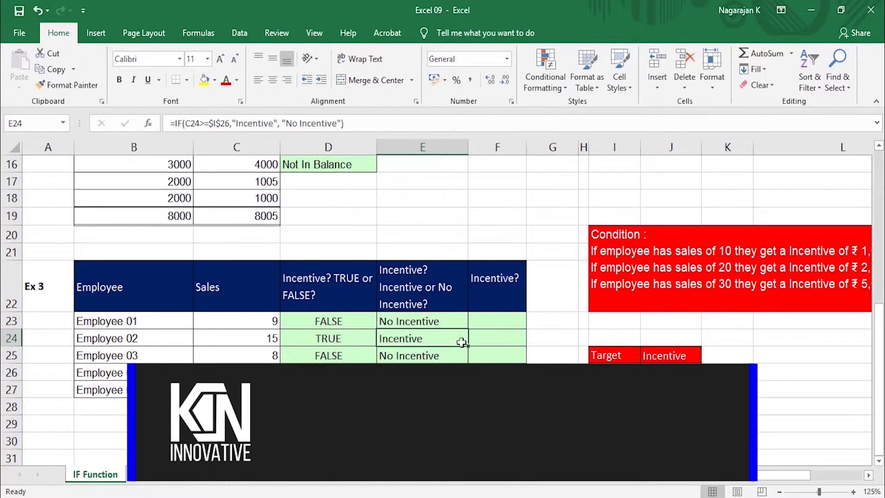
click(498, 323)
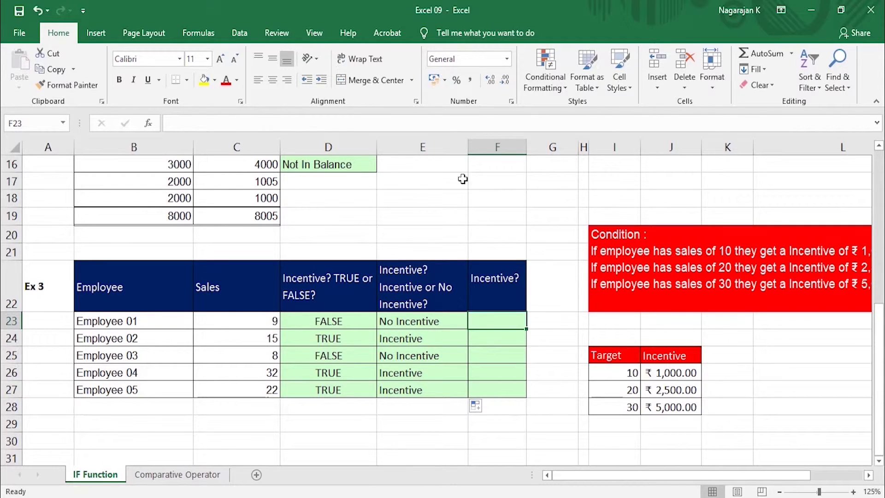
click(623, 372)
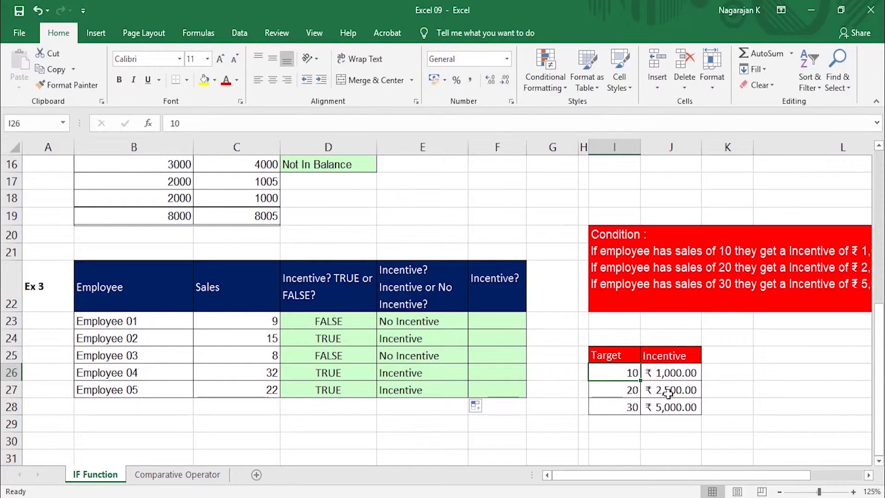
click(496, 322)
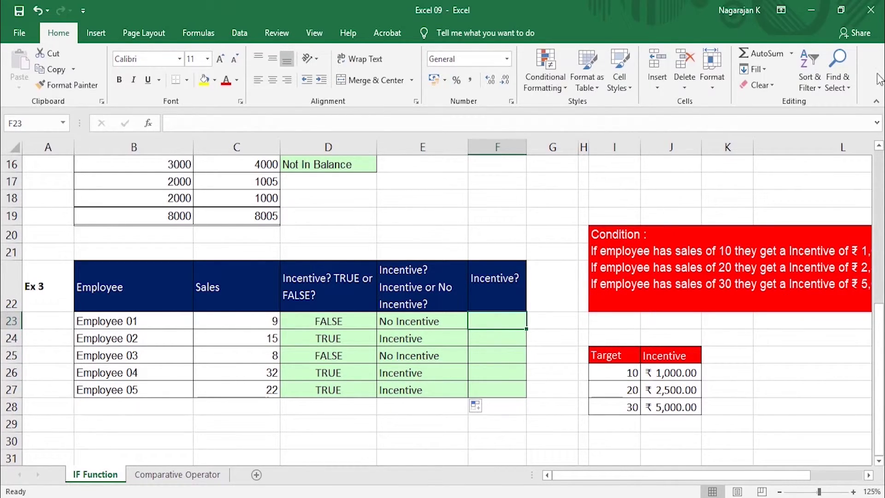
Step: Start F23 as =if(C23>=I26,J26,if( returning ₹1,000.00 when the 10 target is met
text(=)
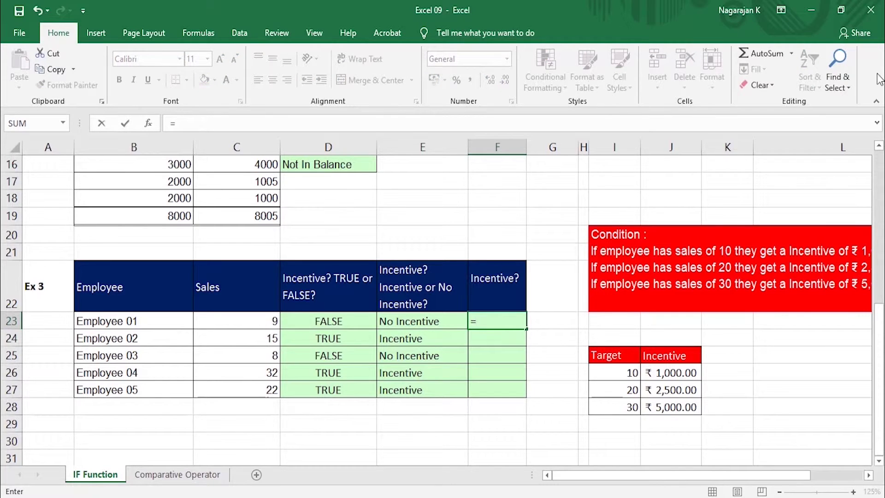
text(if)
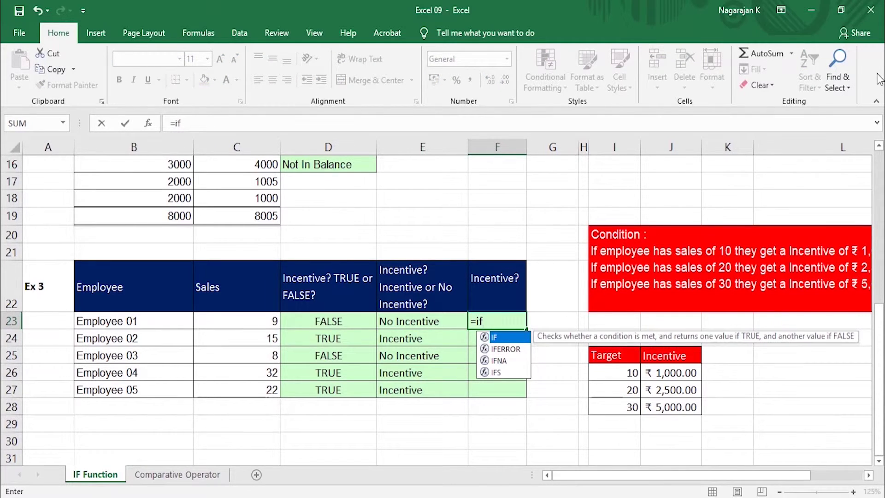
text(()
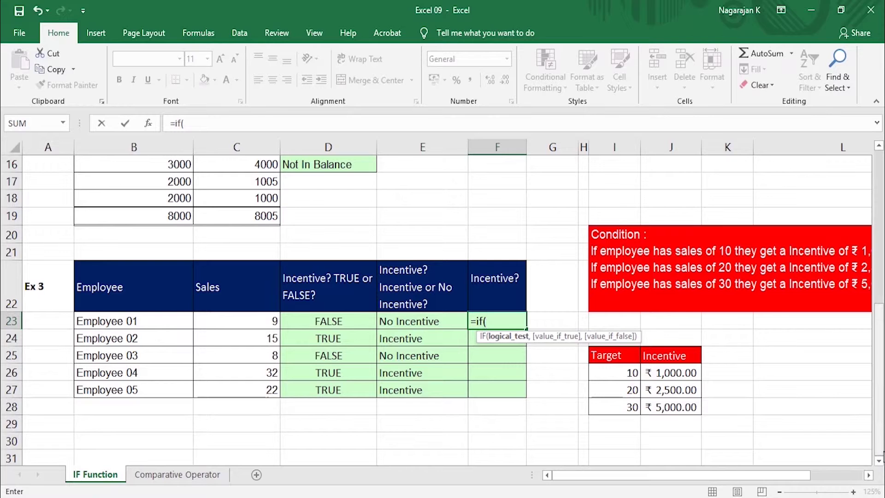
click(245, 321)
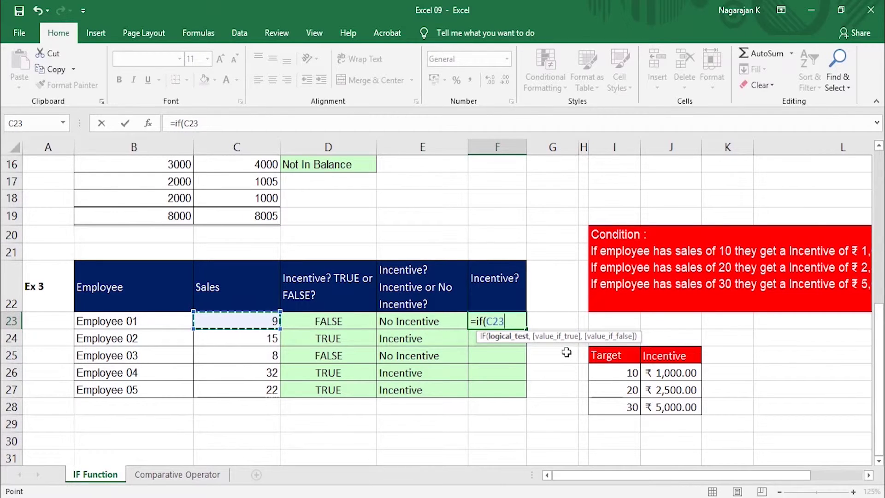
text(>=)
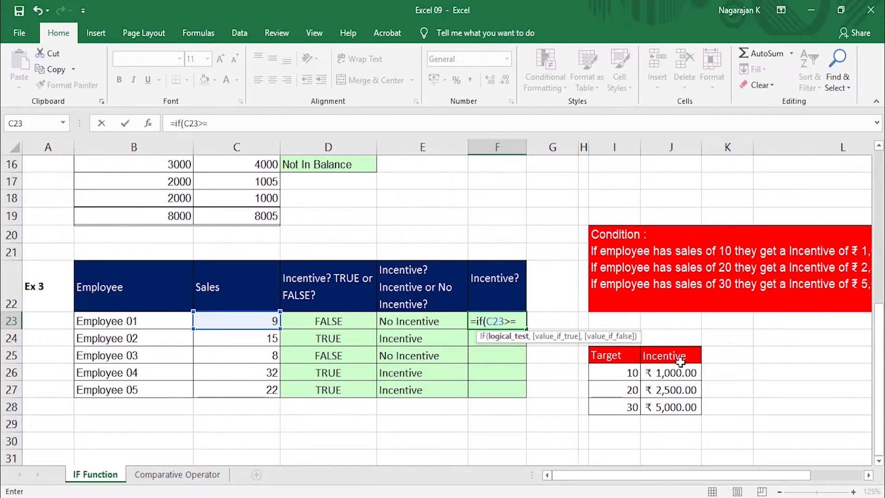
click(623, 373)
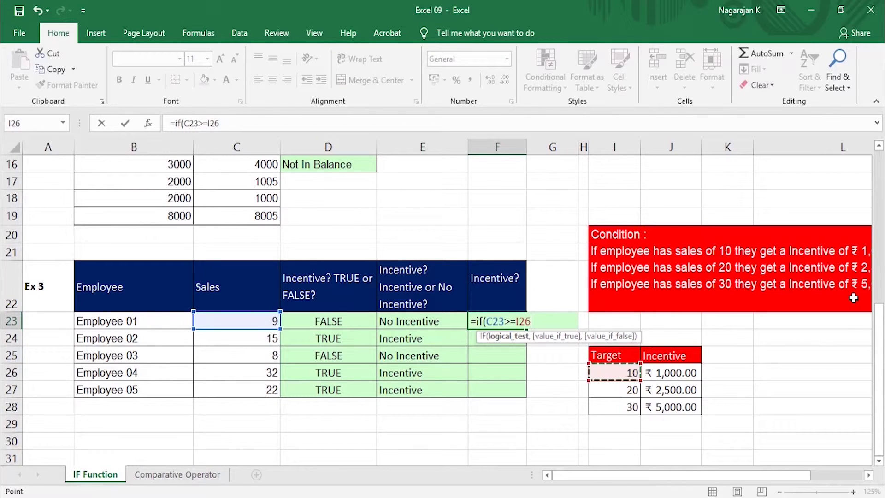
text(,)
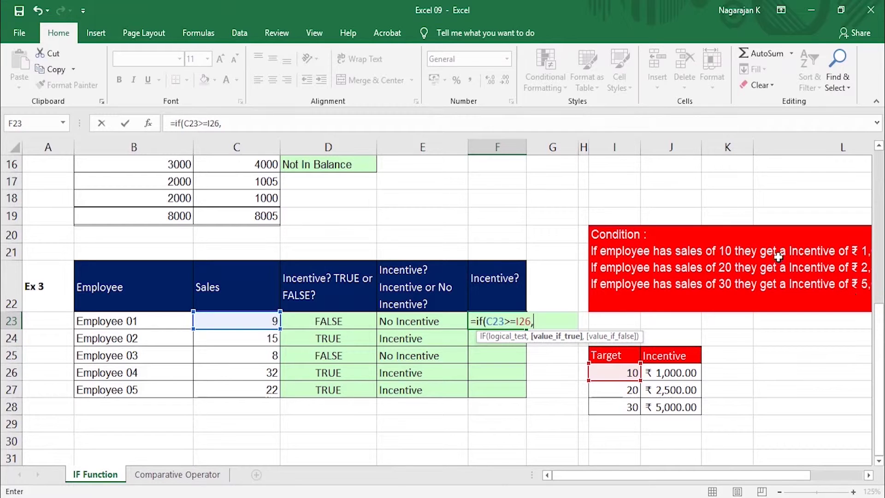
click(682, 375)
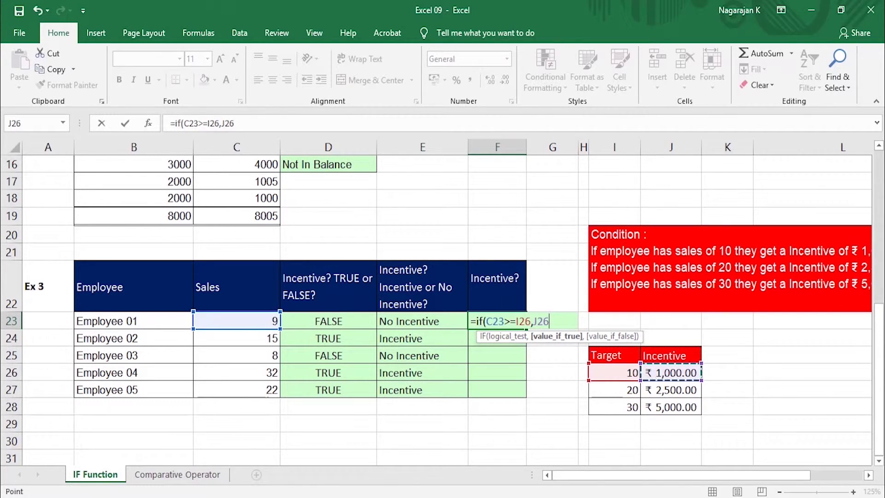
text(,)
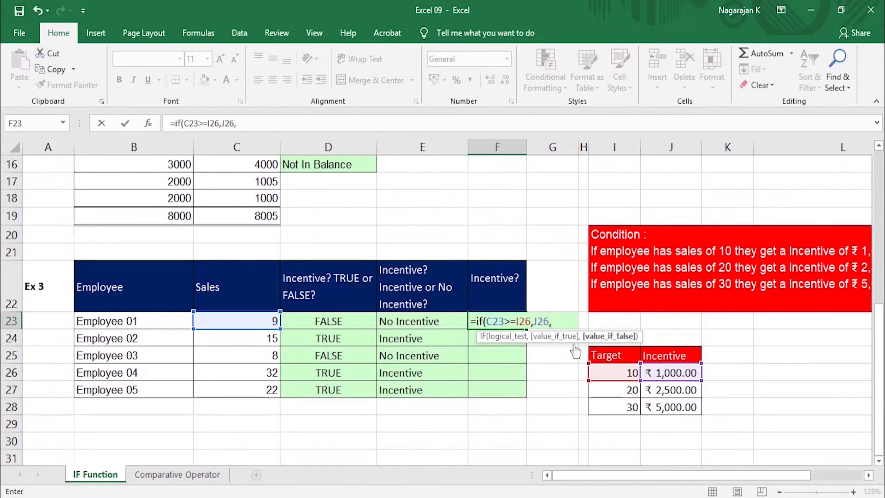
text(if)
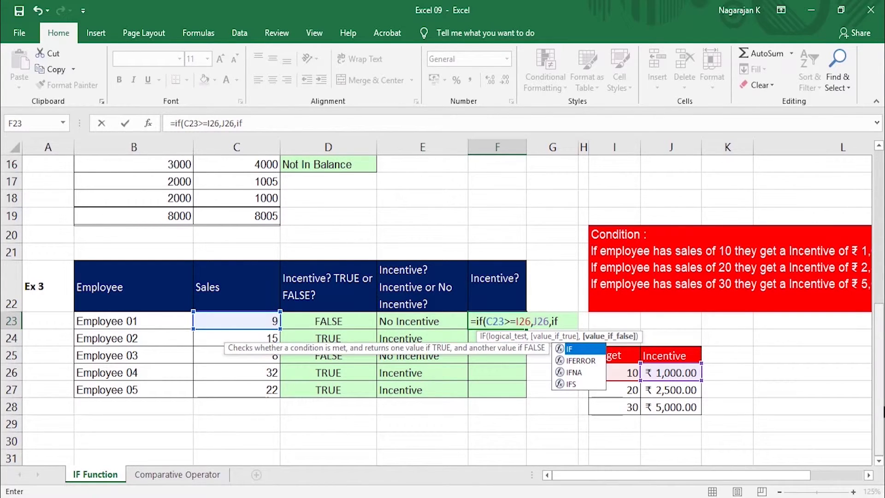
text(()
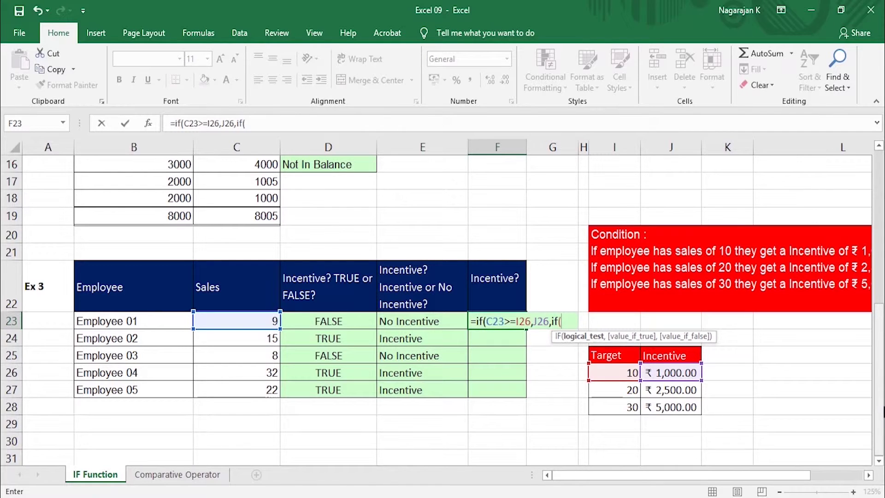
Step: Add the nested test C23>=I27 returning the ₹2,500.00 in J27
click(246, 319)
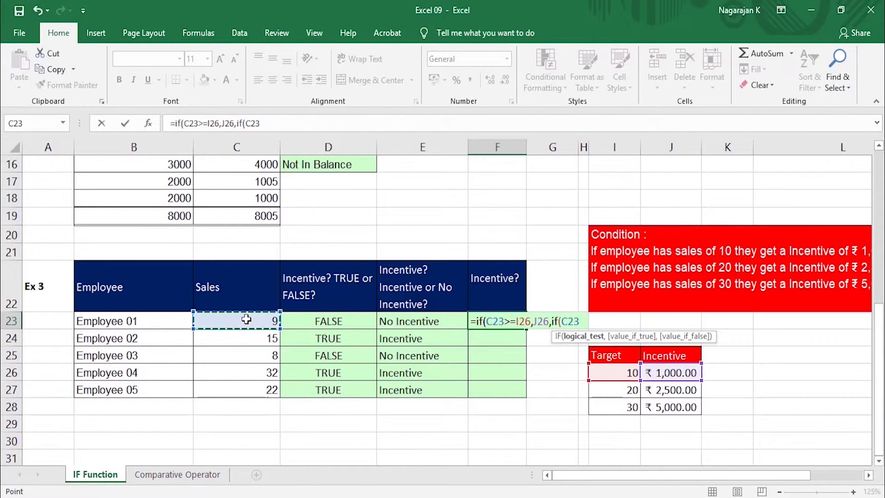
text(>=)
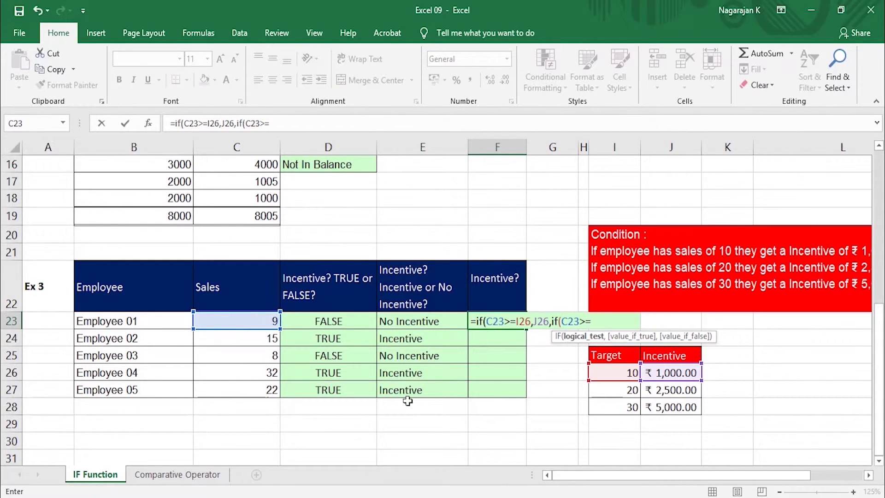
click(604, 387)
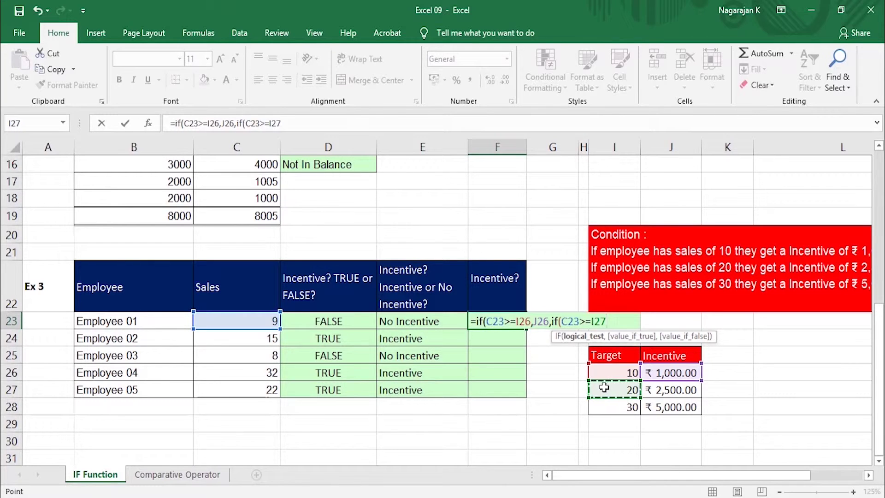
text(,)
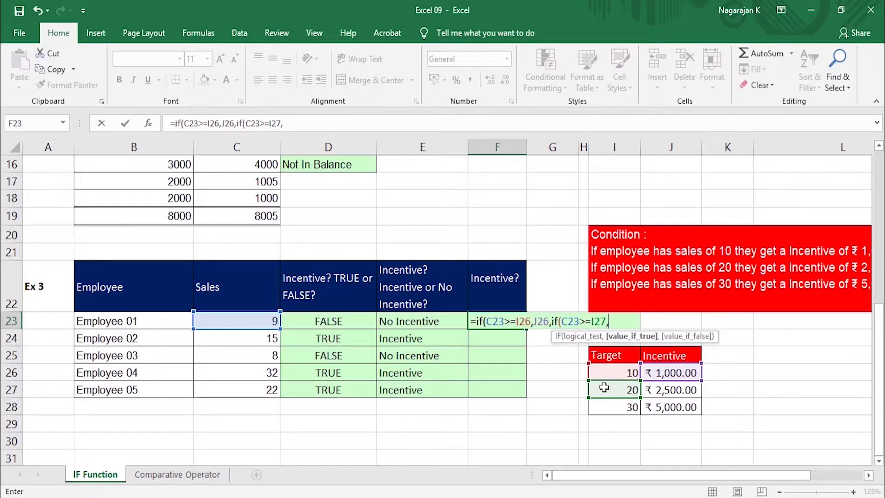
click(670, 390)
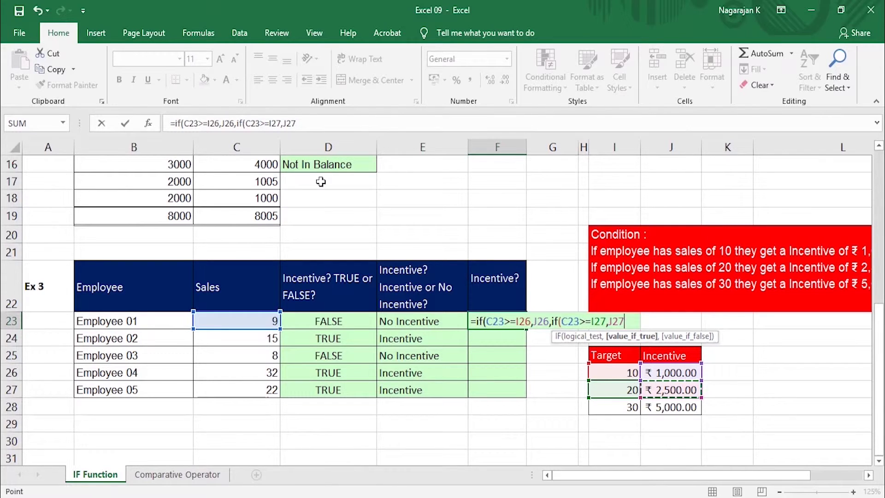
text(,)
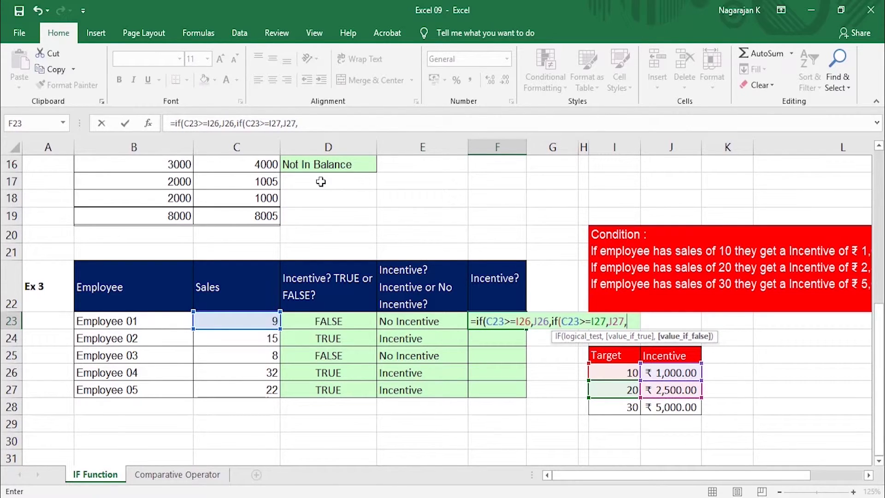
text(if)
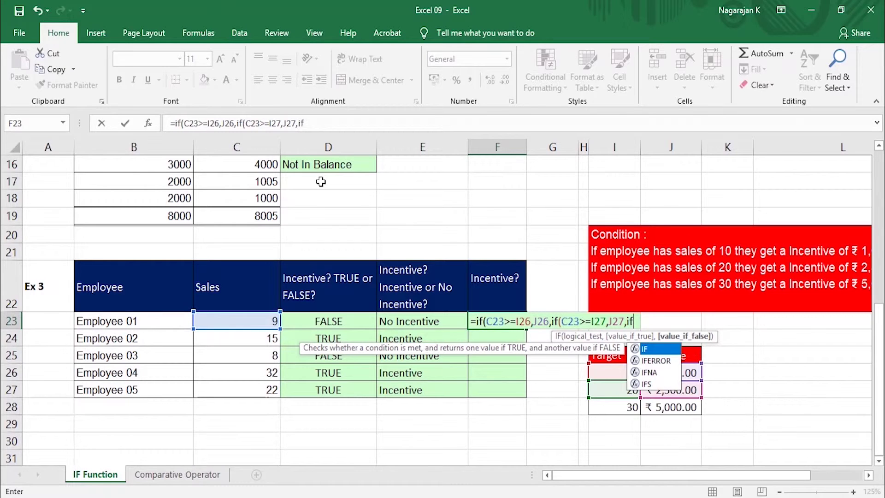
key(Tab)
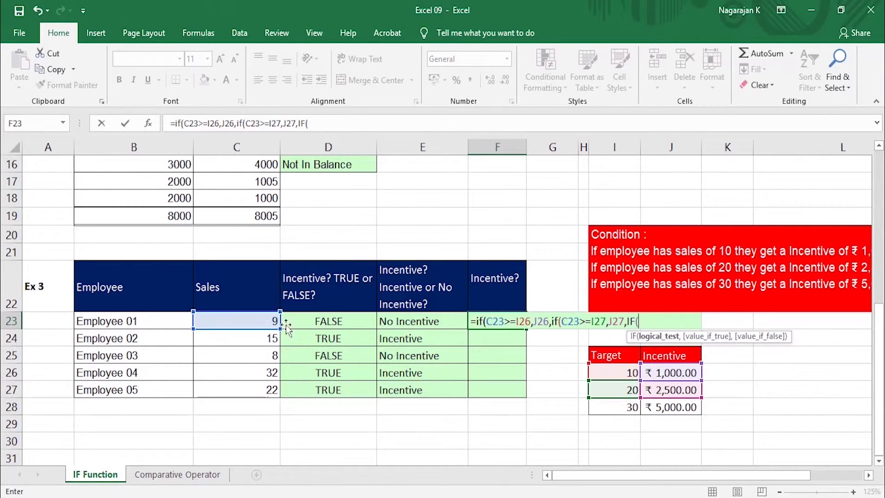
Step: Add the innermost test C23>I28 returning J28, otherwise 0
click(255, 318)
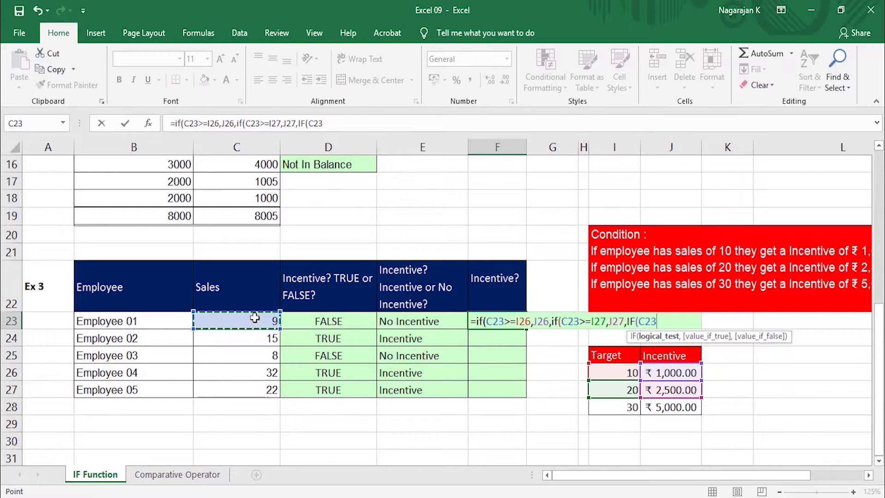
text(>=)
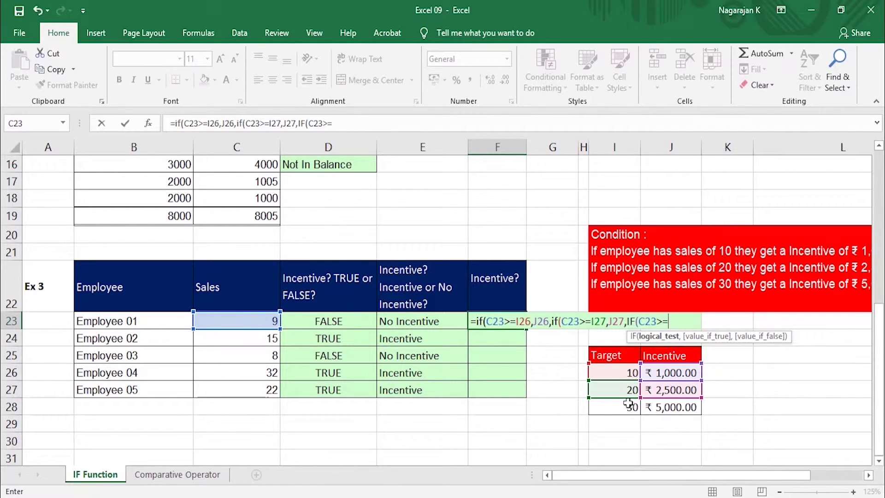
click(622, 406)
text(,)
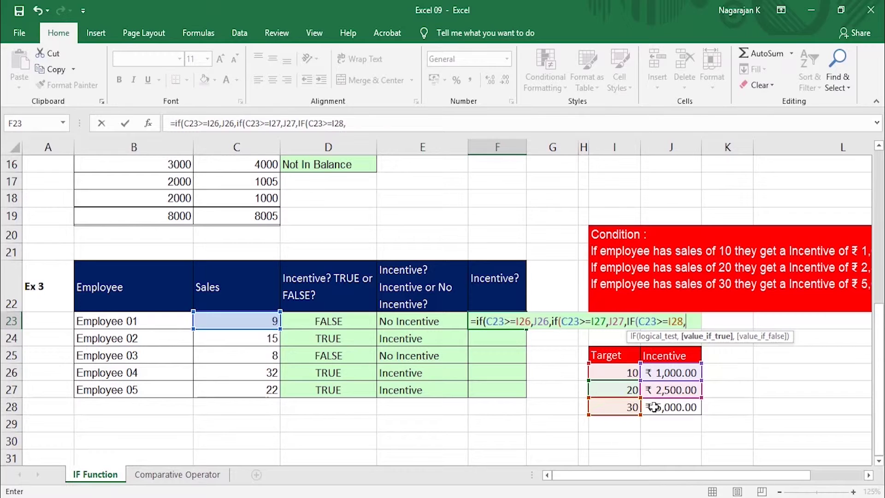
click(654, 407)
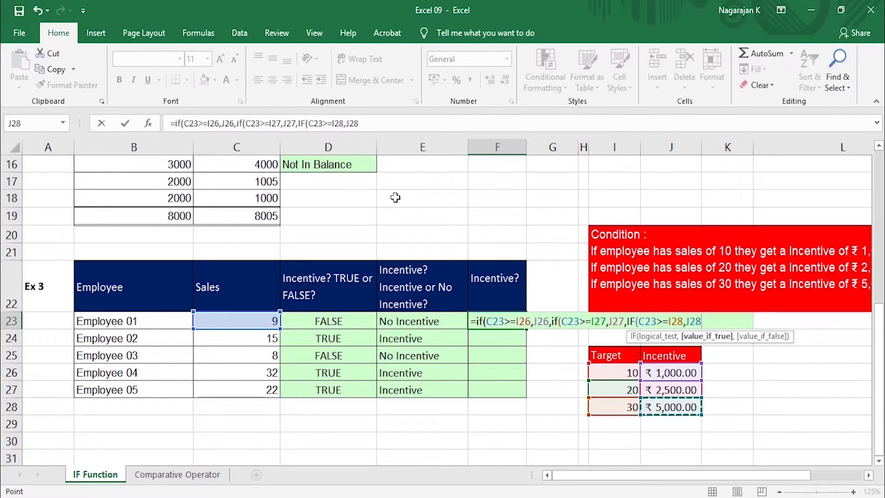
text(,0)
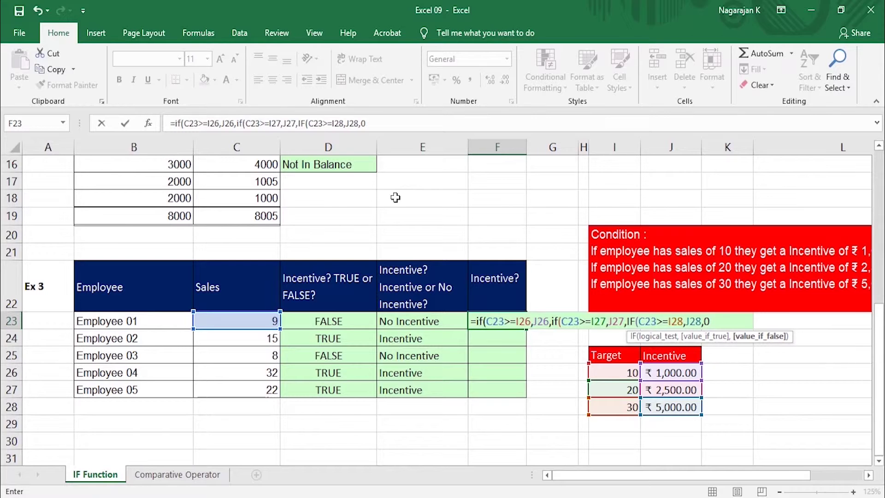
text())
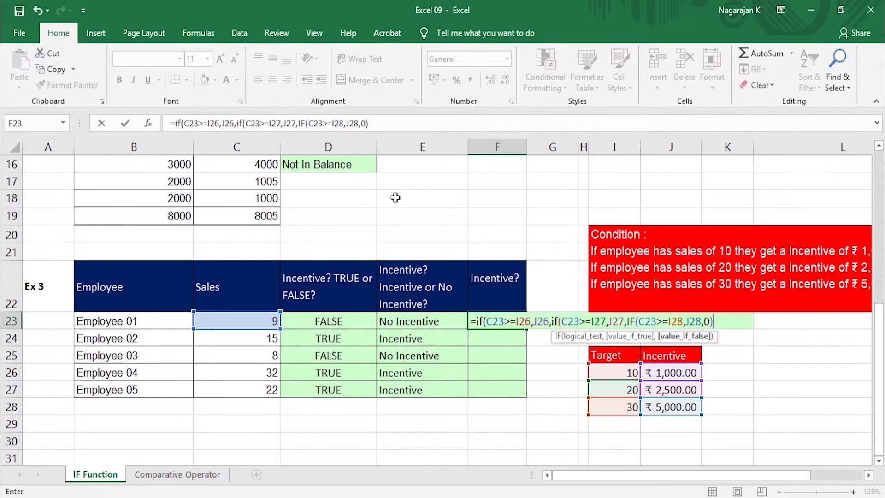
text())
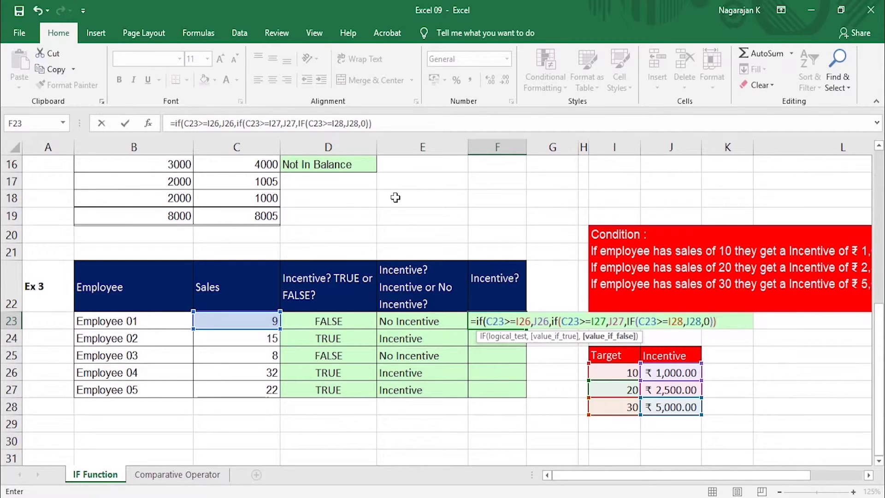
text())
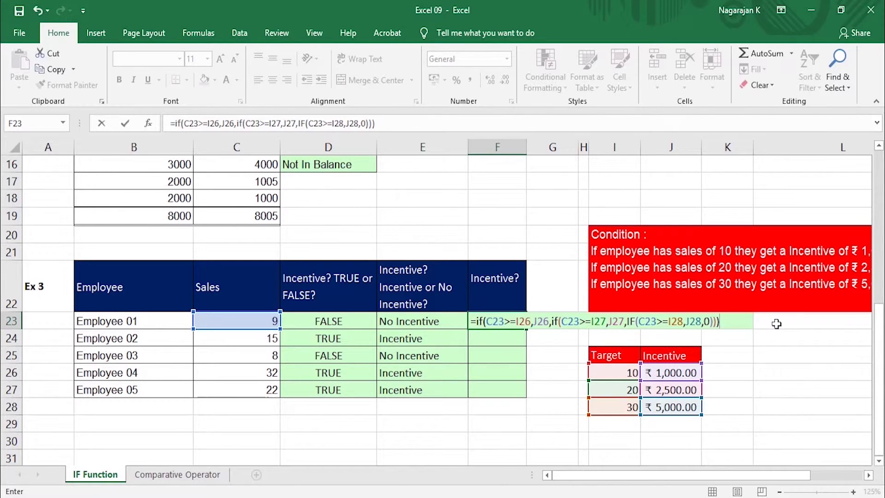
Step: Commit F23's nested IF, then make $I$26, $J$26 and $I$27 absolute
key(Return)
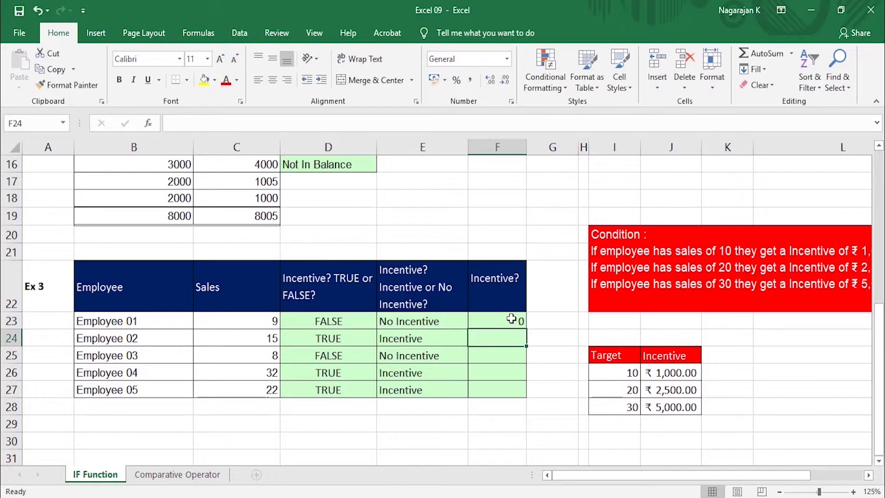
click(514, 319)
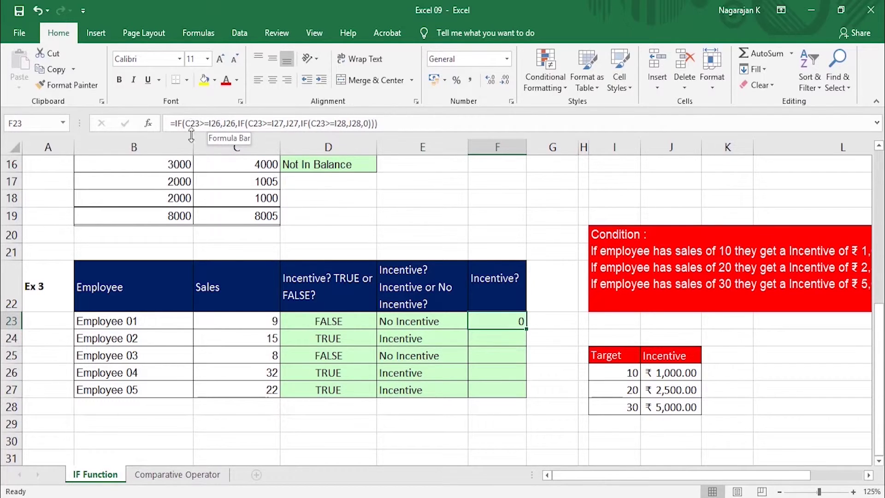
click(220, 130)
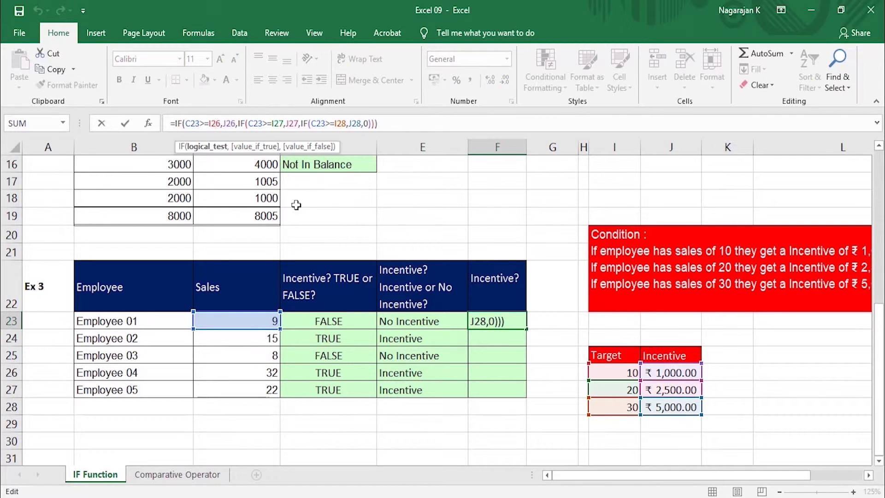
key(F4)
click(240, 124)
key(F4)
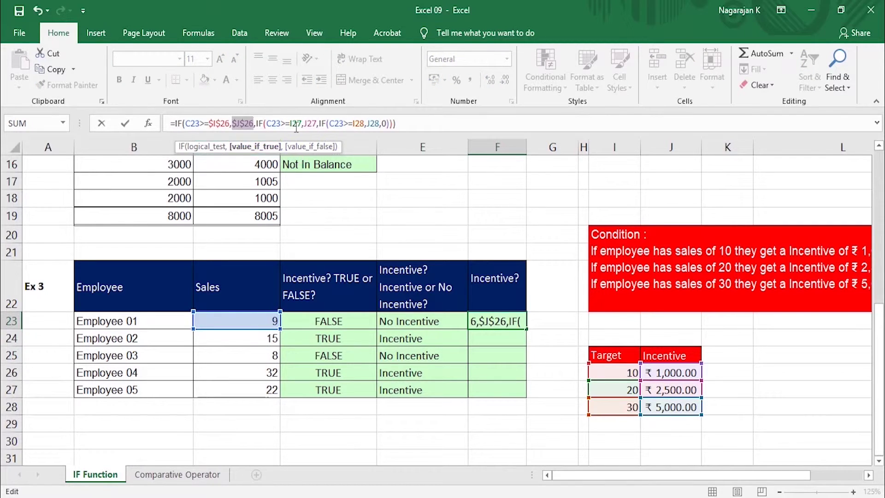
click(300, 124)
key(F4)
Step: Make $J$27, $I$28 and $J$28 absolute in F23's formula
click(319, 124)
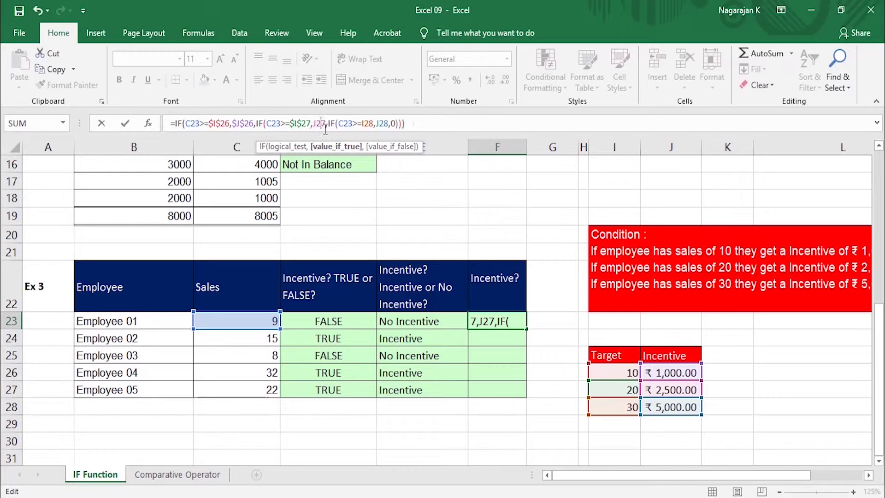
key(F4)
click(377, 124)
key(F4)
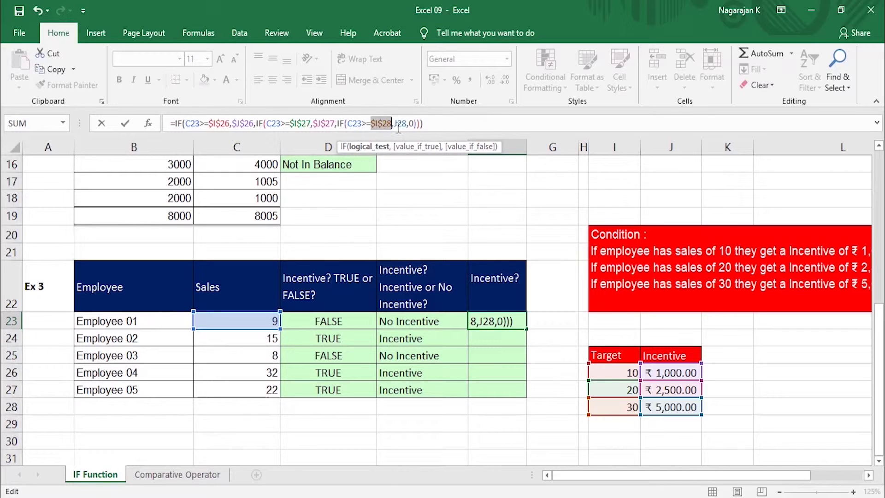
click(399, 123)
key(F4)
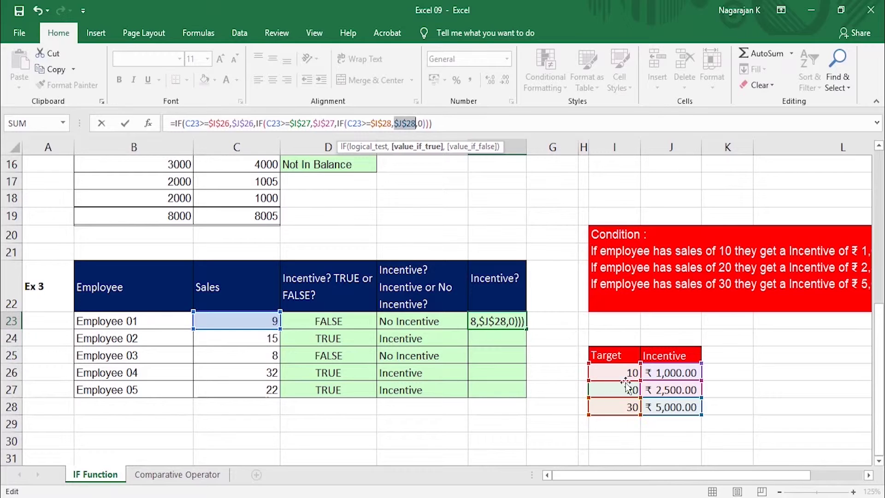
click(457, 123)
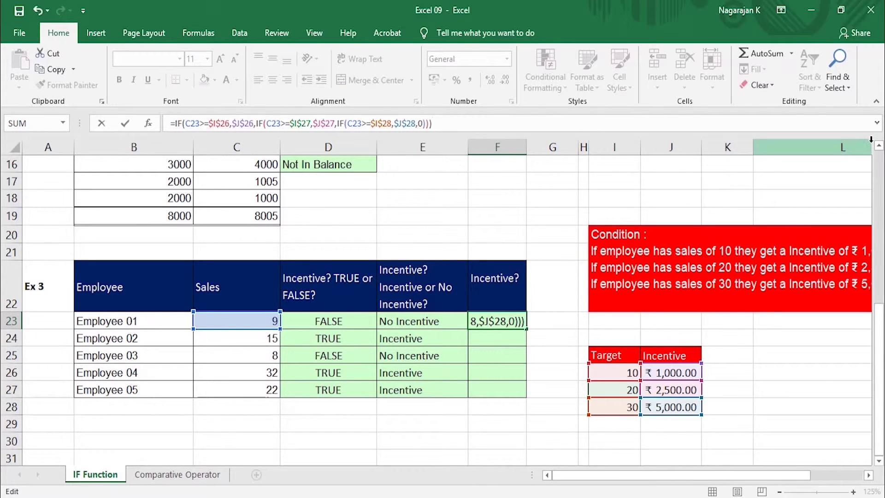
Step: Commit F23 and fill it down to F27, giving 0, 1000, 0, 1000, 1000
key(Return)
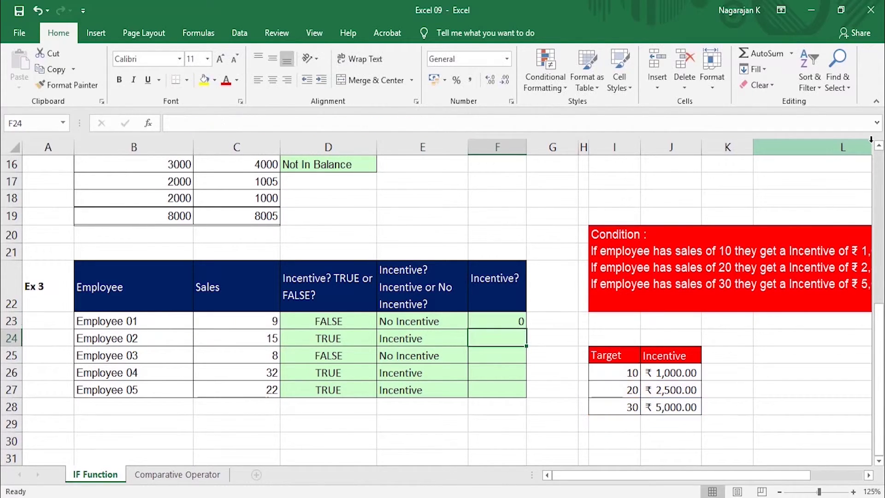
click(518, 321)
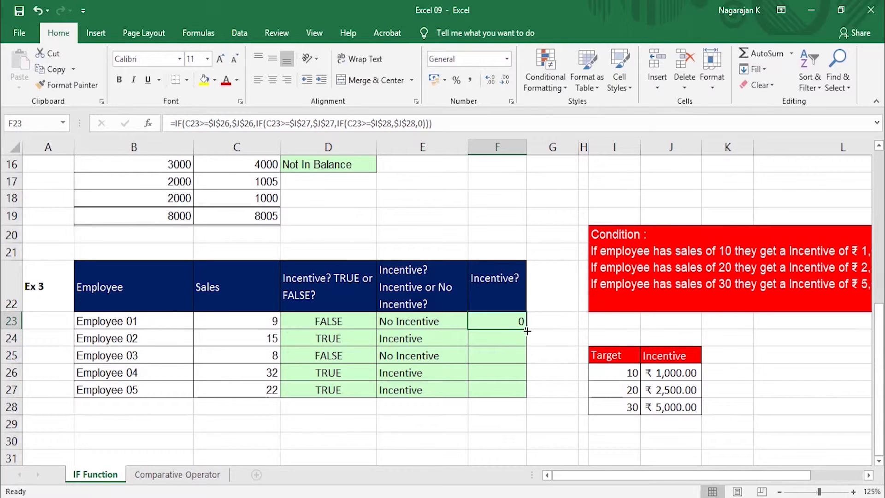
drag(526, 329, 529, 389)
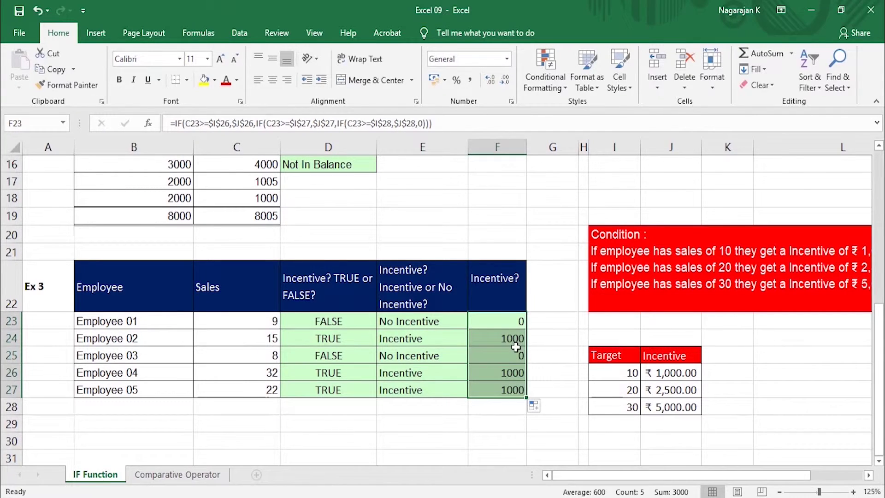
click(502, 340)
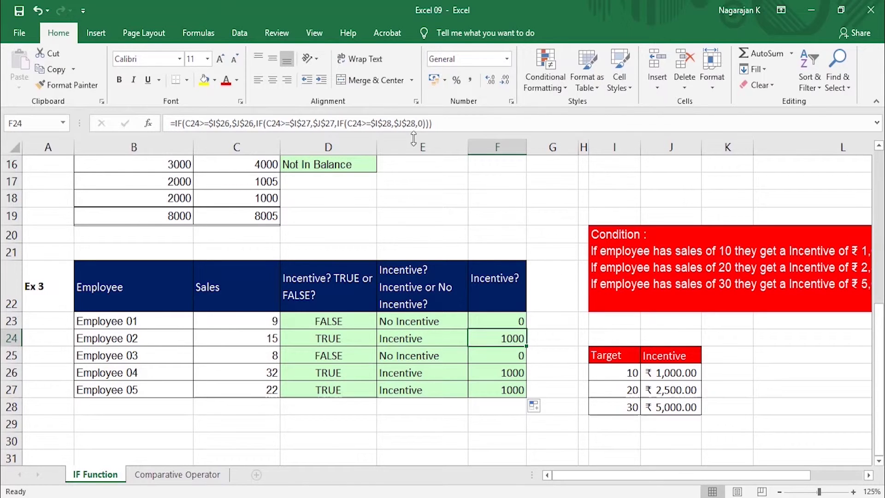
Step: Undo the results and restart F23 with =if(C23>I28,J28 for the 30 target
key(ctrl+z)
key(ctrl+z)
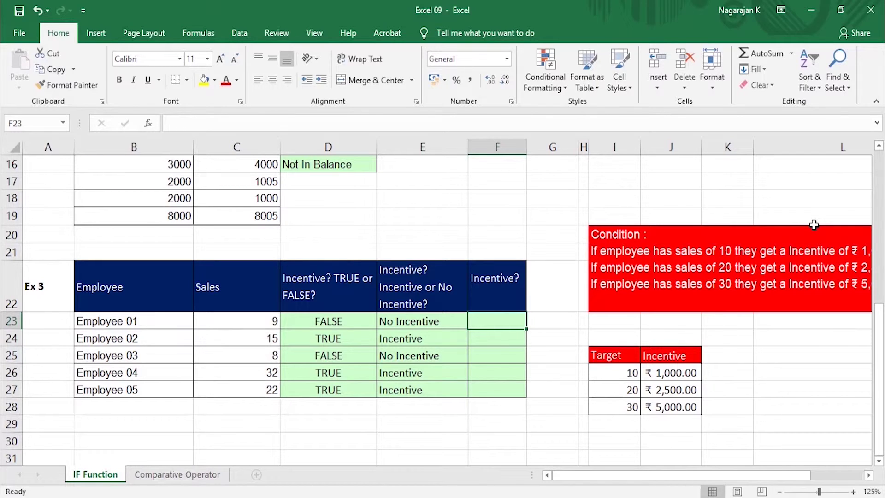
text(=if)
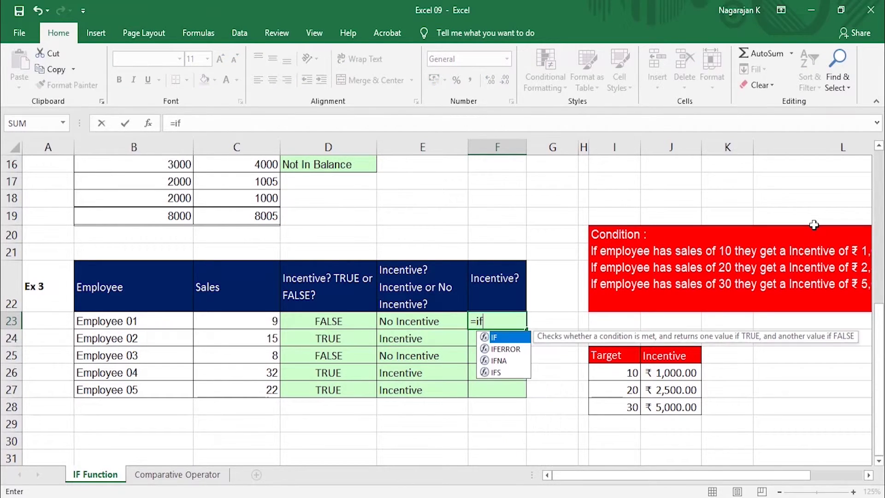
text(()
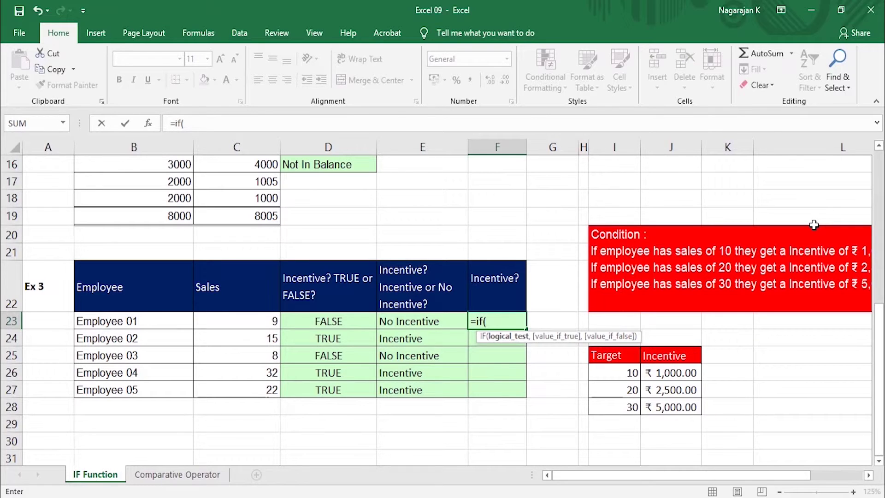
click(256, 321)
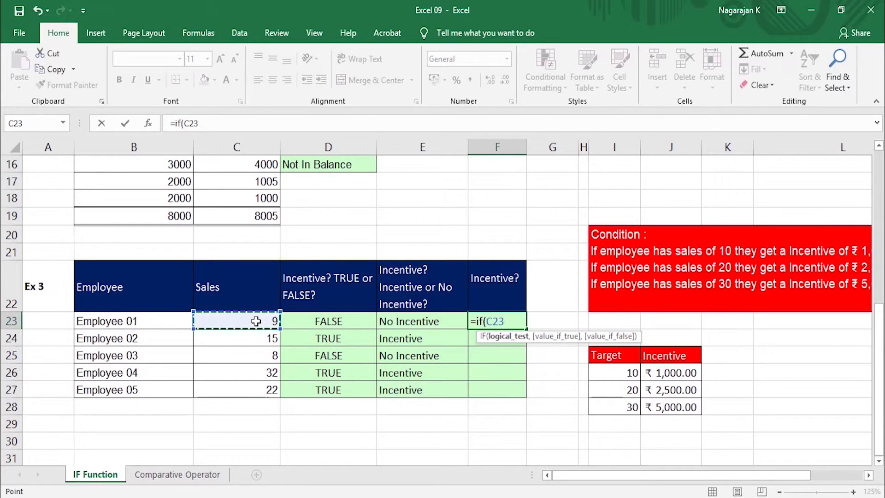
text(>=)
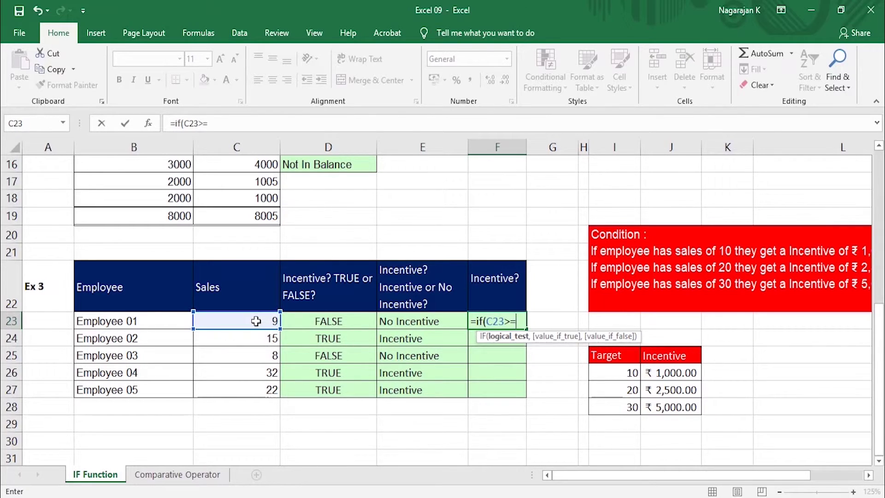
click(615, 407)
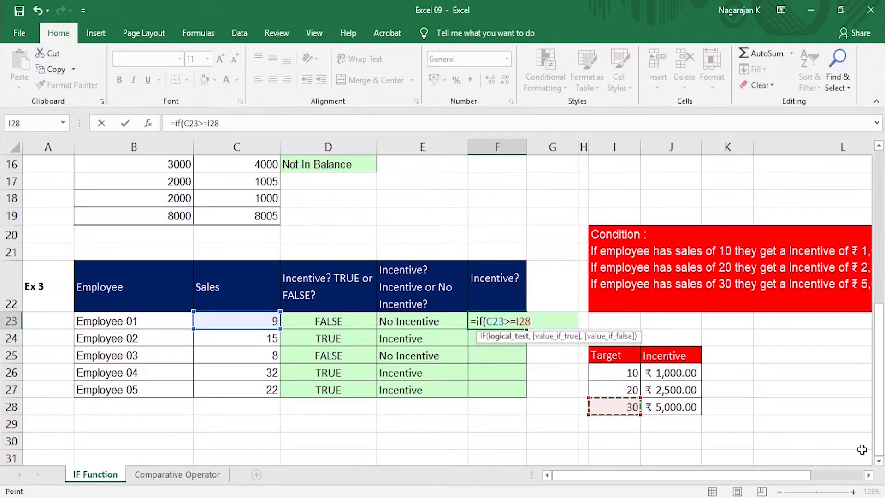
text(,)
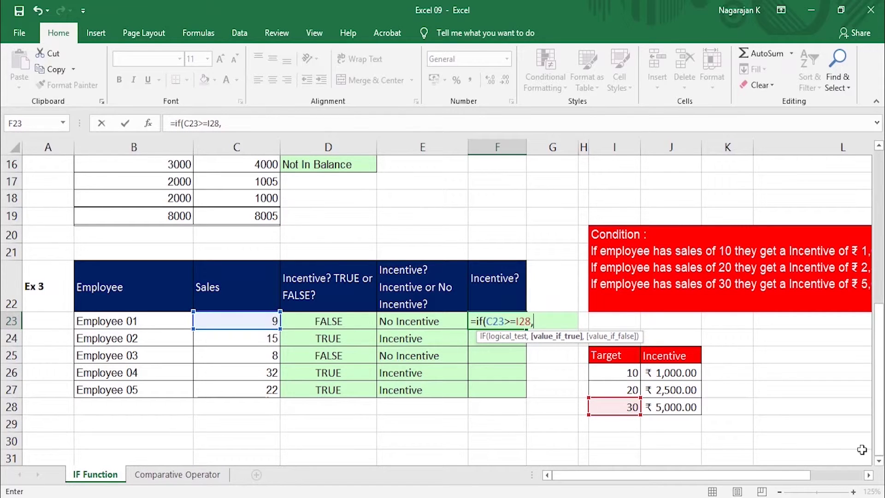
click(685, 408)
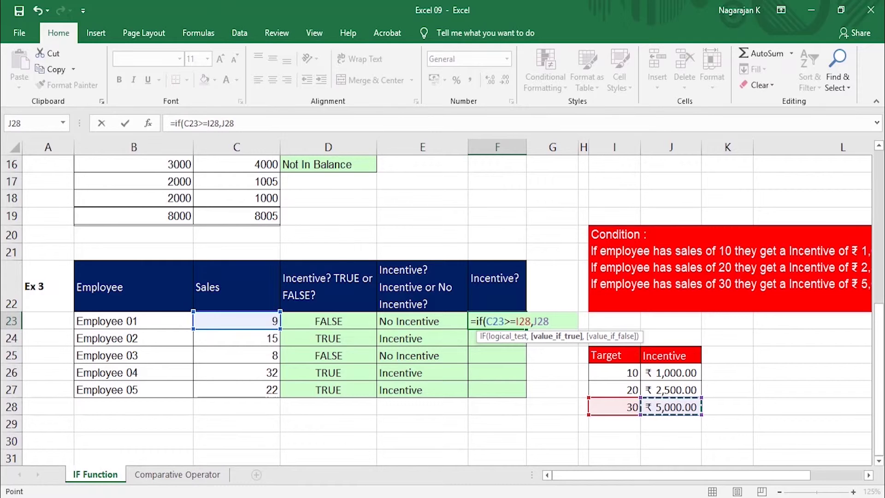
Step: Add the nested test C23>=I27 returning J27
text(,)
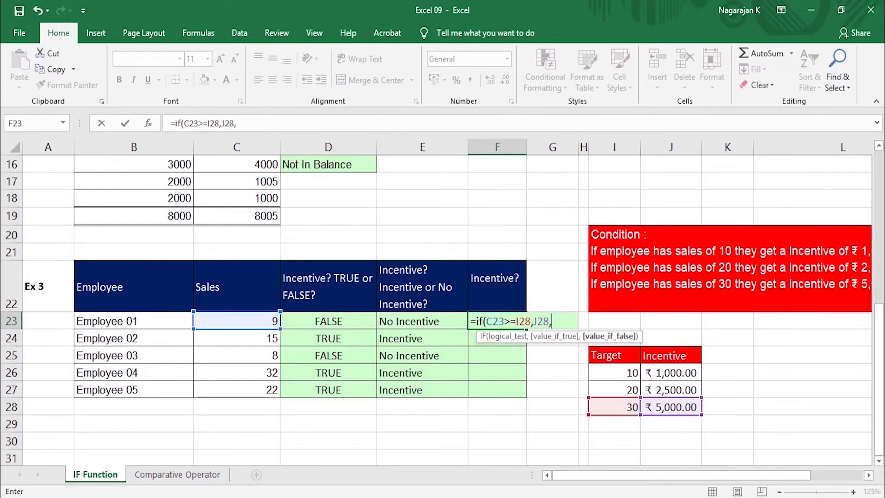
text(if)
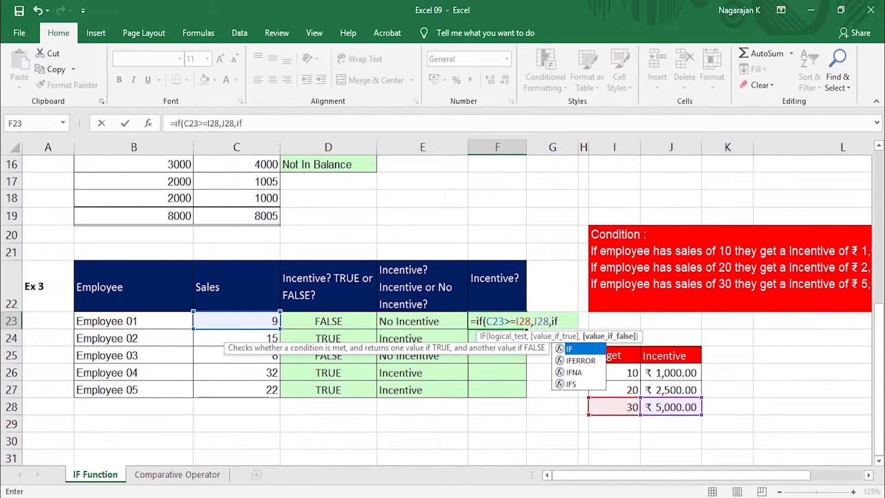
text(()
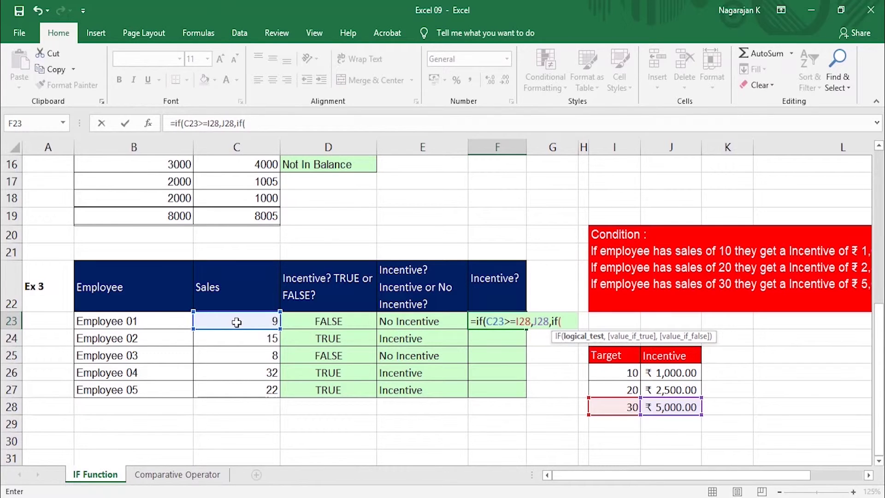
click(237, 322)
text(>)
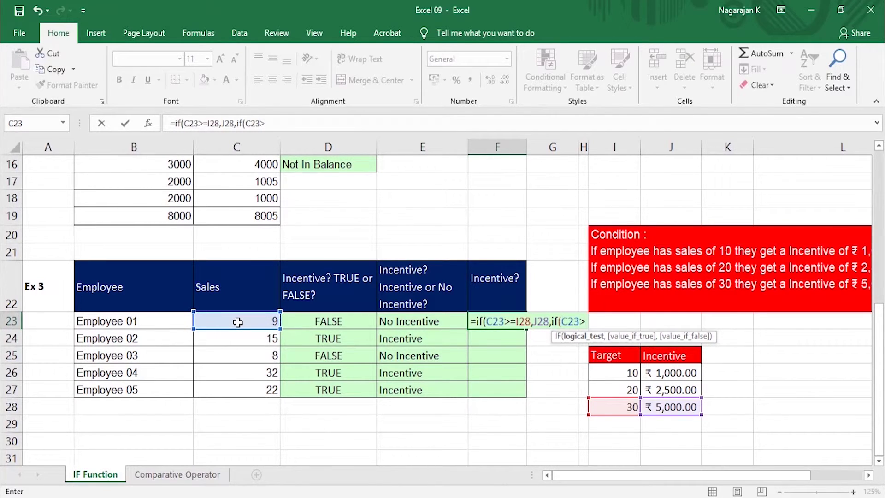
text(=)
click(616, 391)
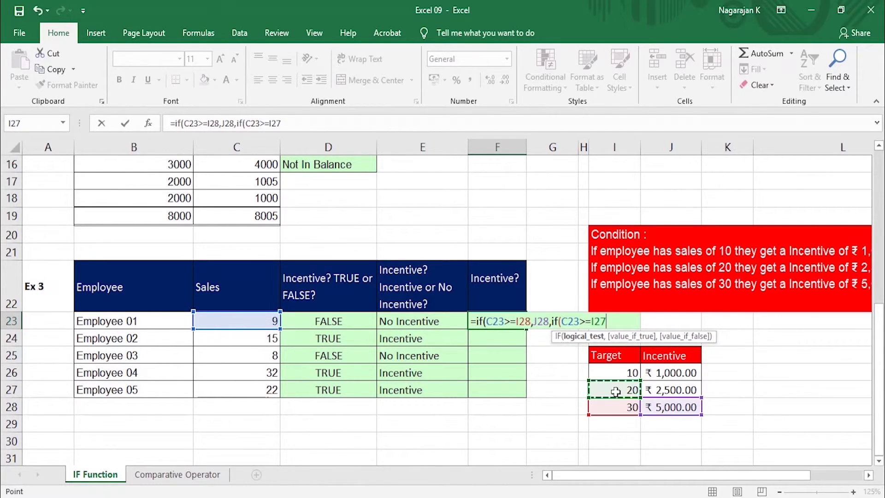
text(,)
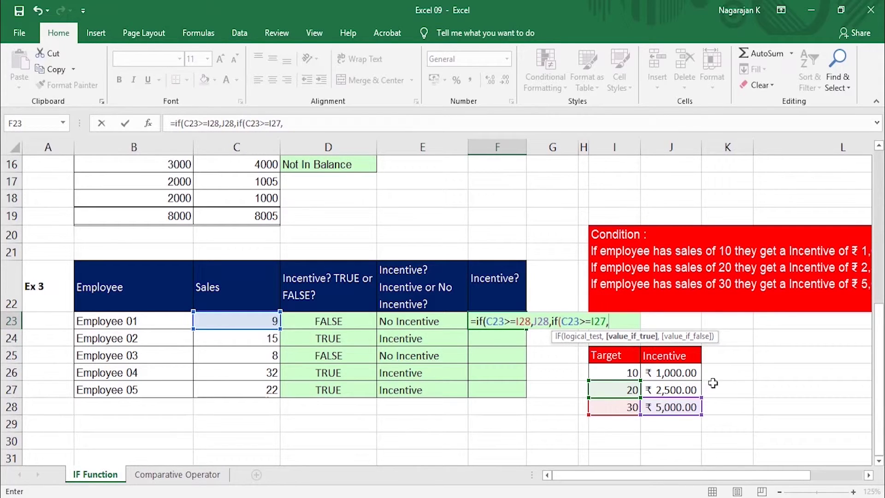
click(691, 389)
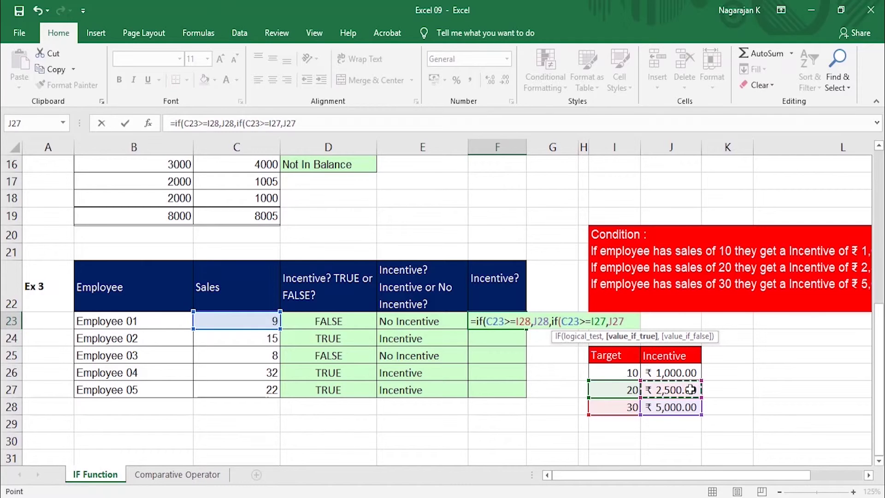
Step: Begin the third nested test C23>=I26 in F23
text(,)
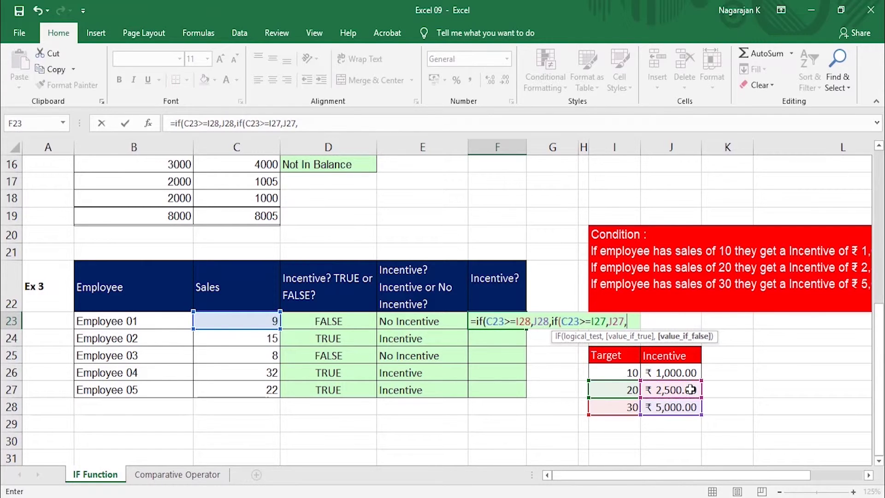
text(if)
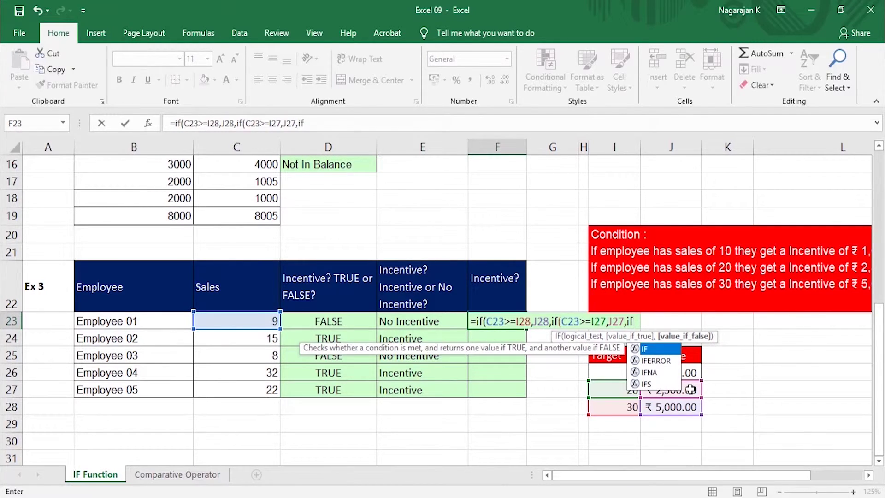
text(()
click(228, 319)
text(>=)
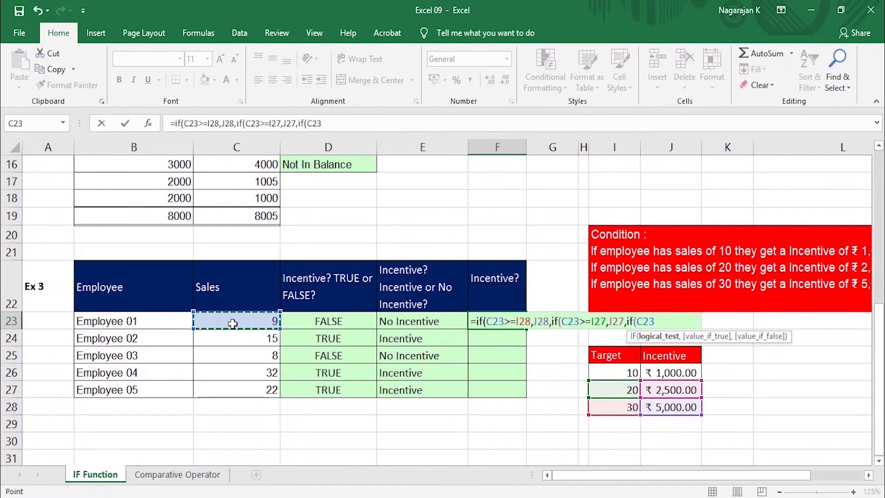
click(617, 371)
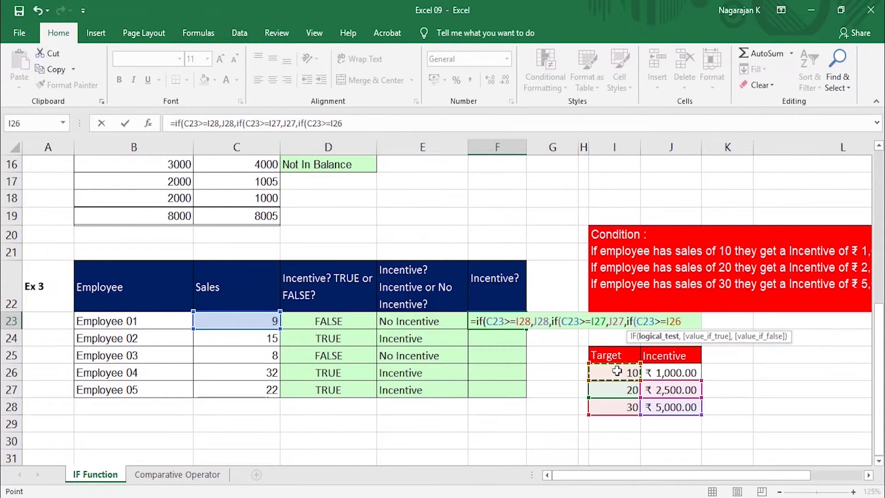
text(,)
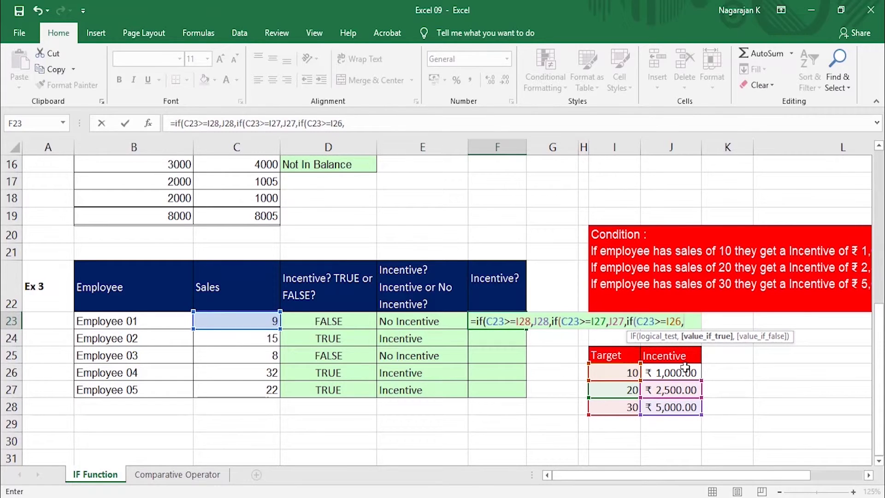
Step: Use J26 as the third IF's result, close the formula with ')))', and enter it
click(679, 371)
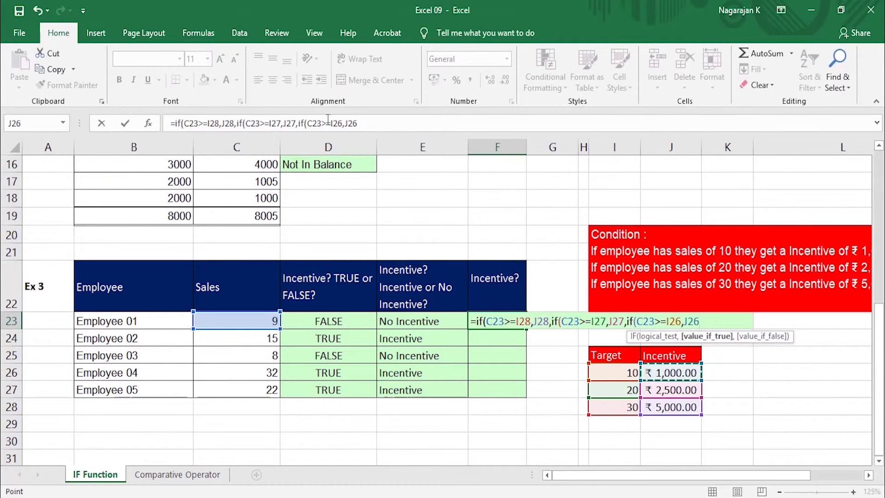
click(363, 124)
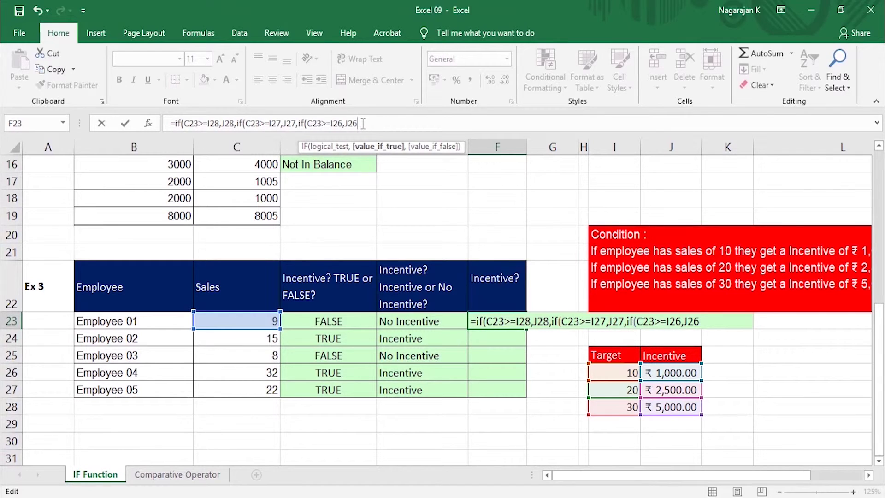
text()))
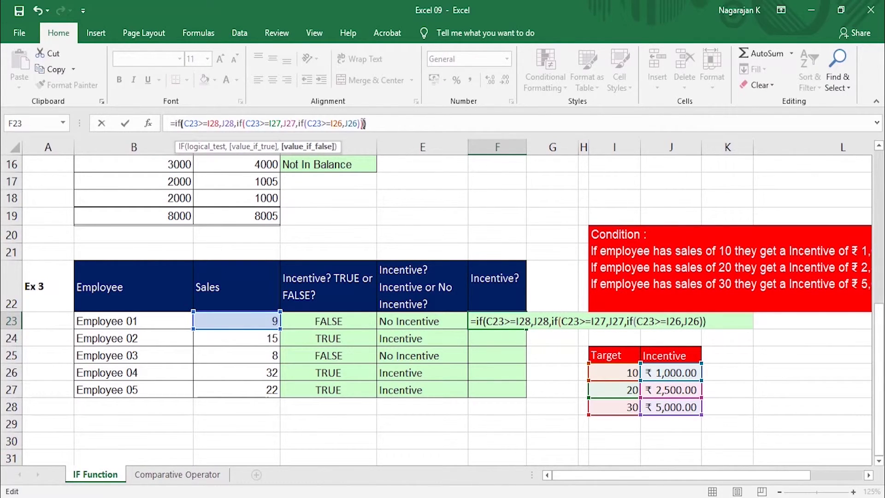
text())
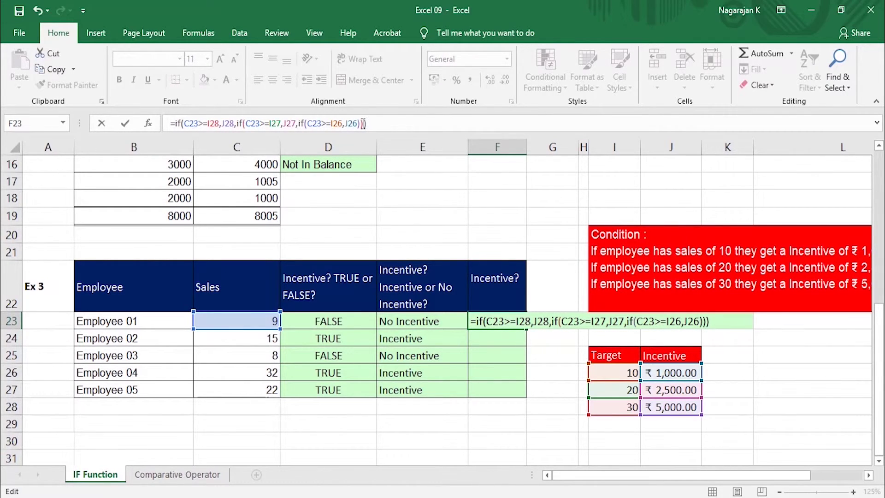
key(Return)
Step: Add 0 as the final false value in F23's nested IF and confirm it
key(Up)
click(363, 123)
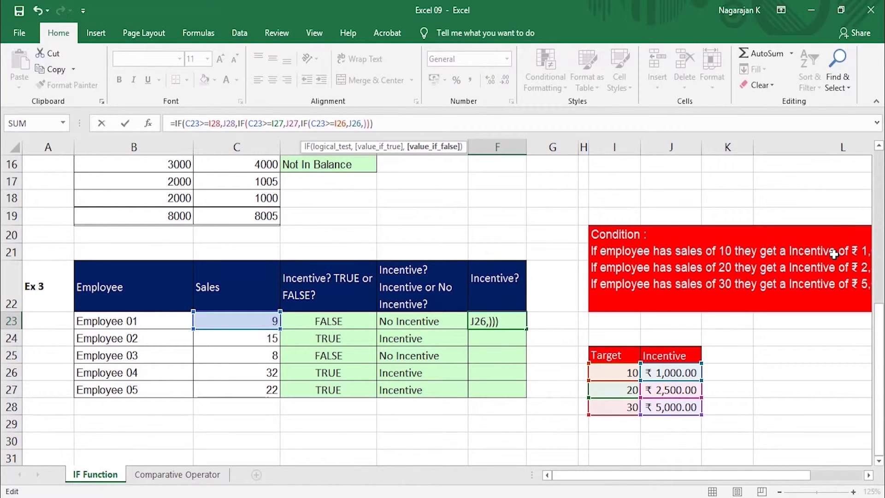
text(0)
key(Return)
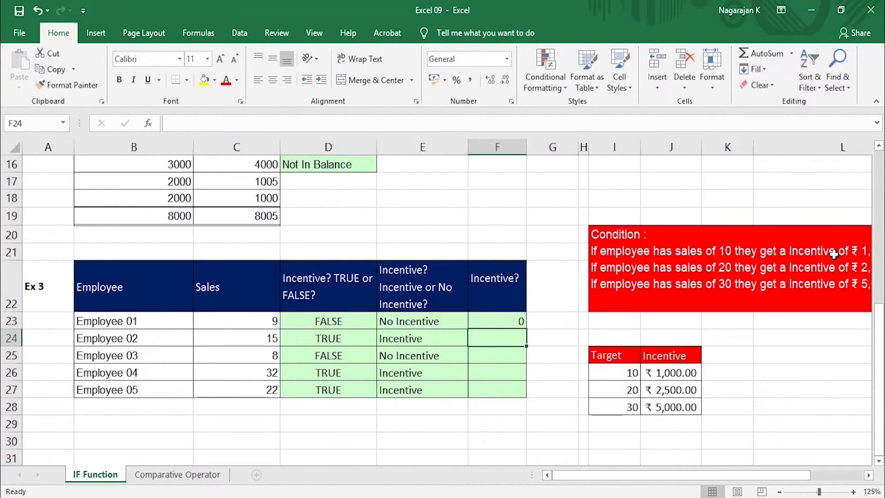
click(494, 317)
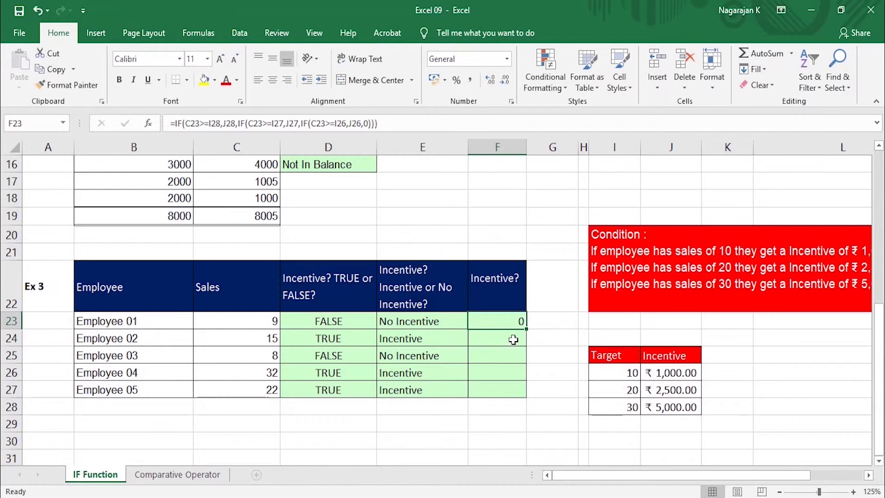
Step: Make the I28, J28 and I27 references in F23's formula absolute with F4
click(216, 124)
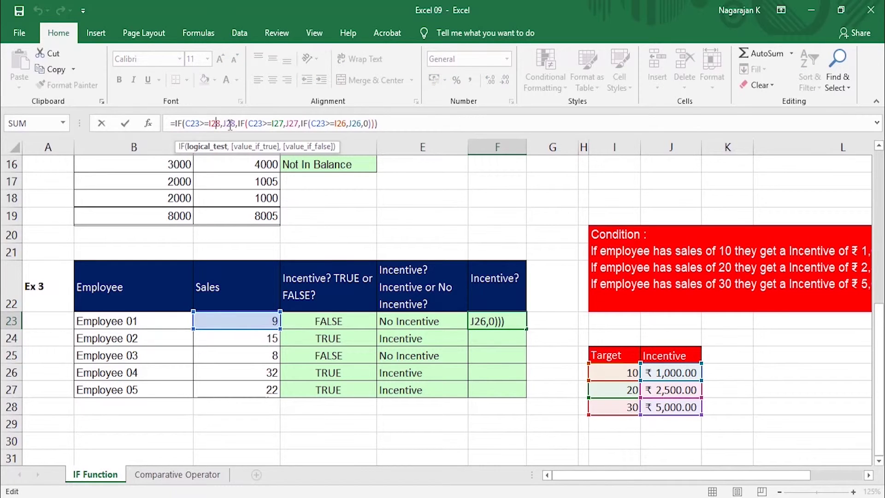
click(230, 123)
click(217, 123)
key(F4)
click(236, 124)
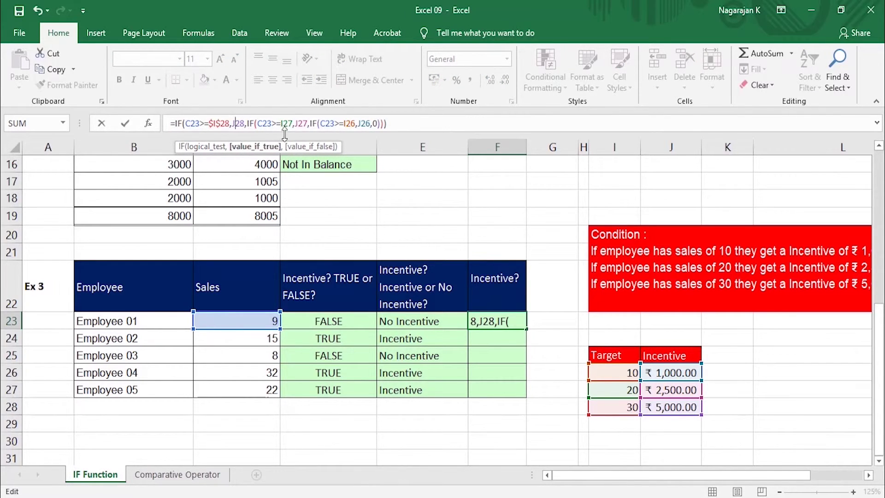
key(F4)
click(296, 124)
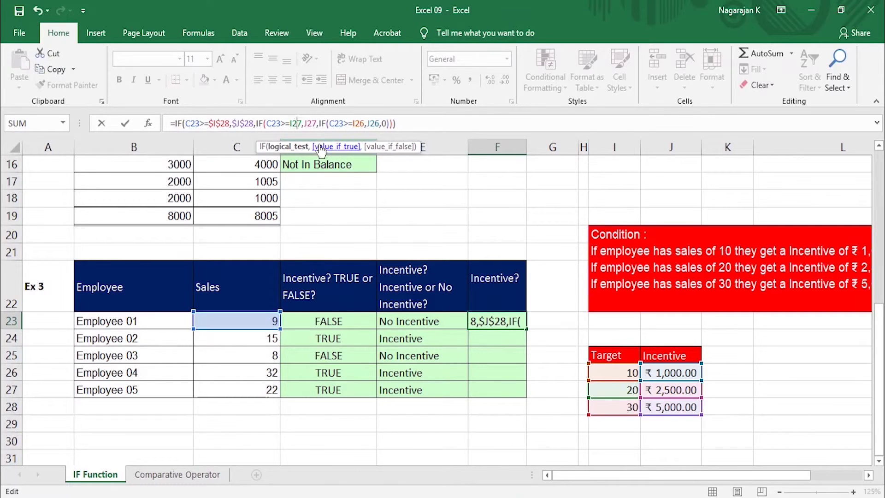
key(F4)
Step: Lock J27, I26 and J26 as absolute references too, and commit the formula
click(318, 124)
key(F4)
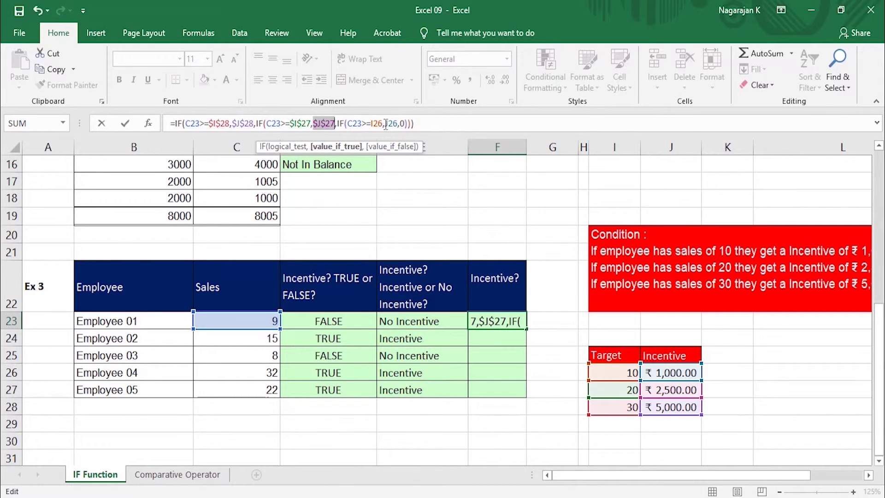
click(380, 123)
key(F4)
click(406, 123)
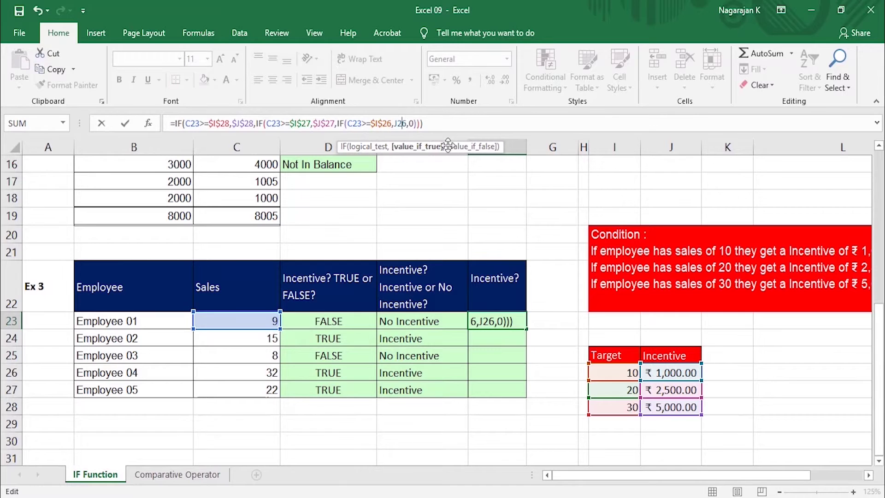
key(F4)
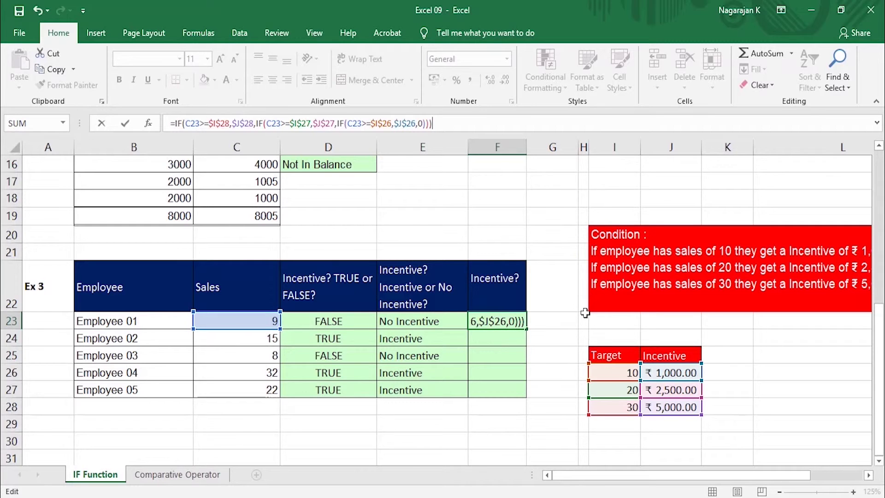
key(Return)
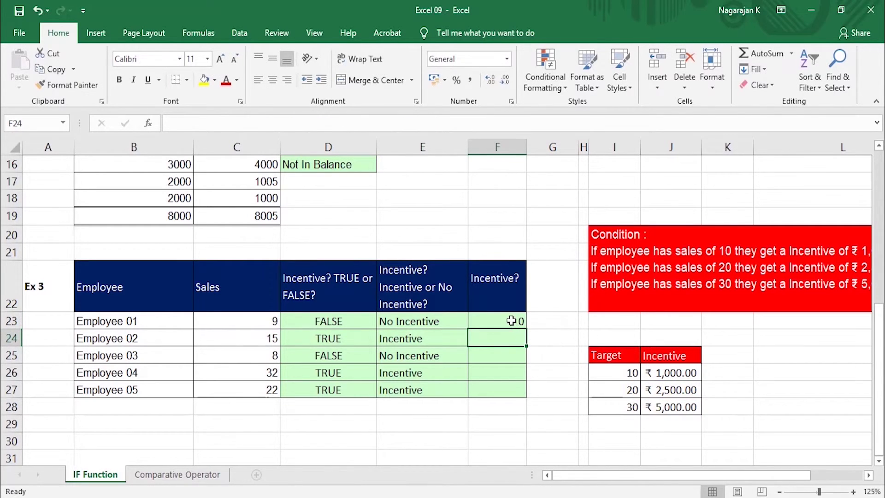
Step: Copy F23's formula into F24 and check its result against the sales figures
click(512, 321)
drag(526, 330, 503, 337)
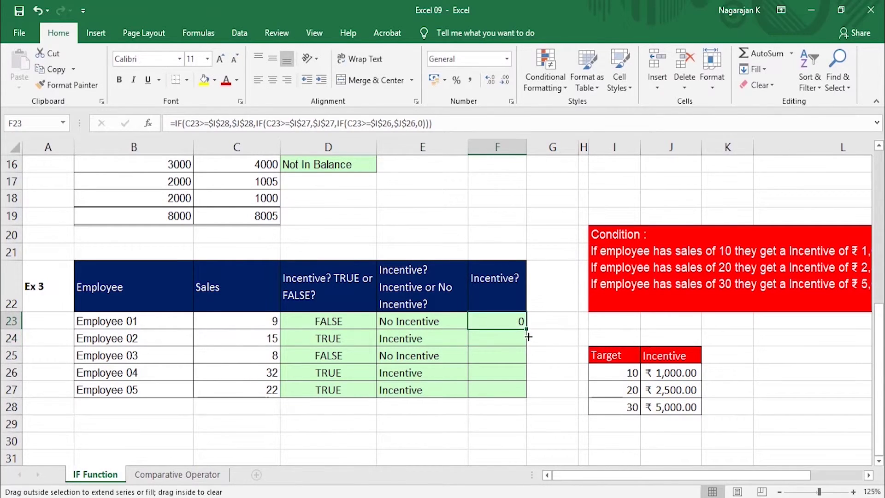
click(502, 337)
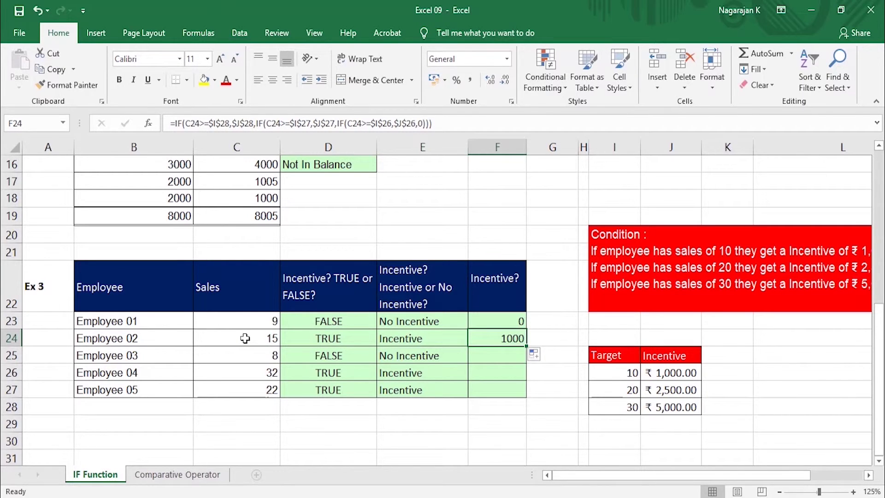
click(252, 320)
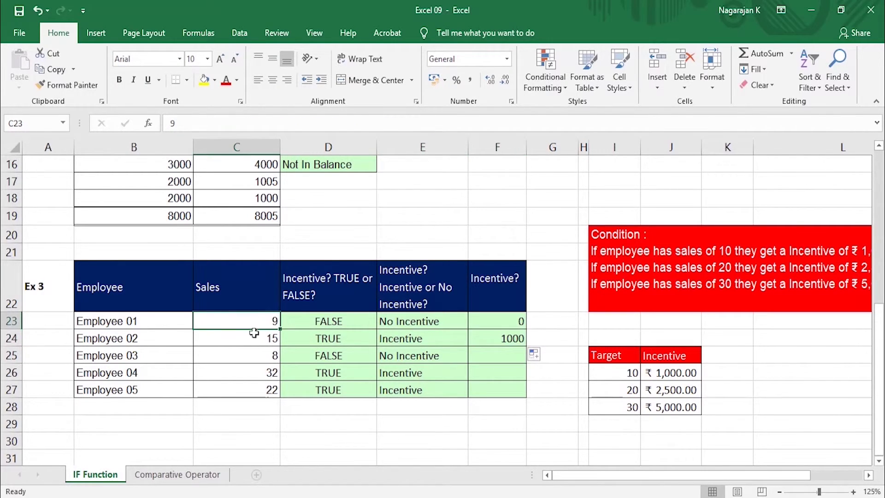
click(512, 341)
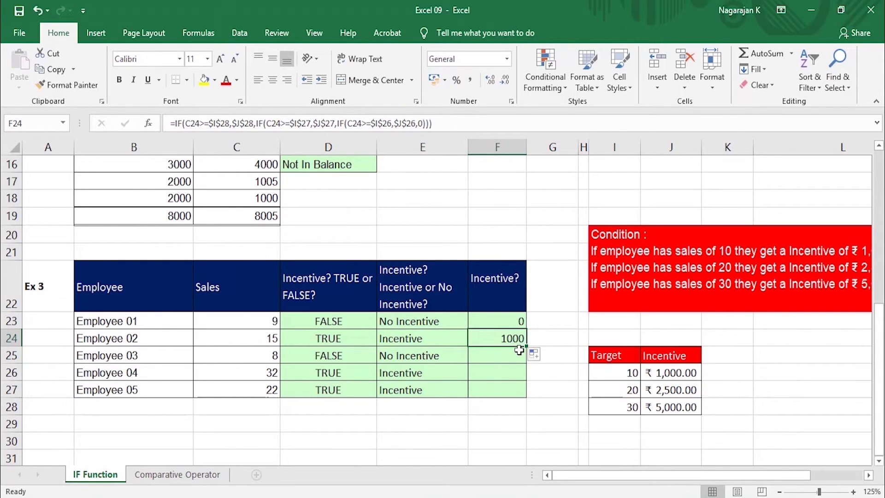
Step: Fill the incentive formula down to F27 and check the copied formula
drag(529, 345, 529, 397)
click(504, 420)
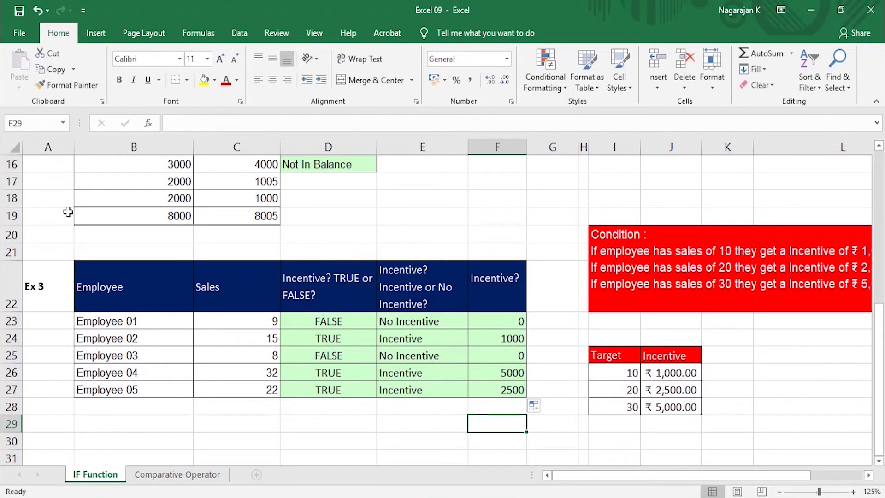
key(Up)
key(Up)
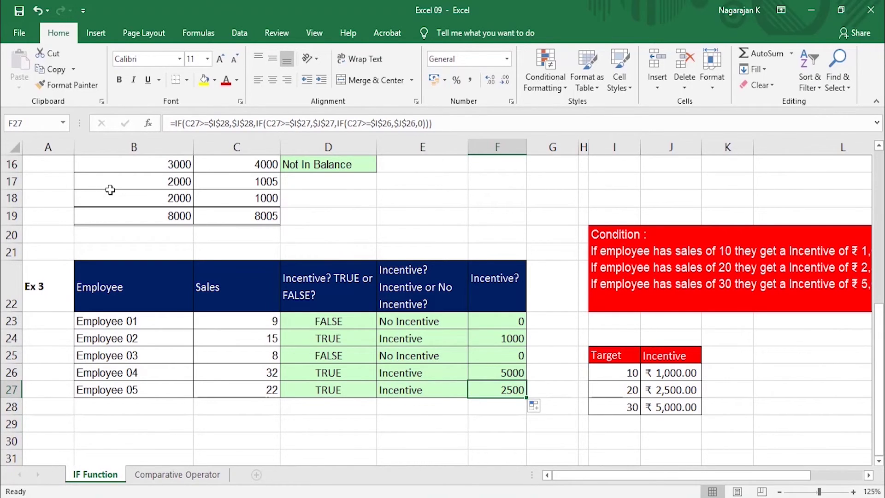